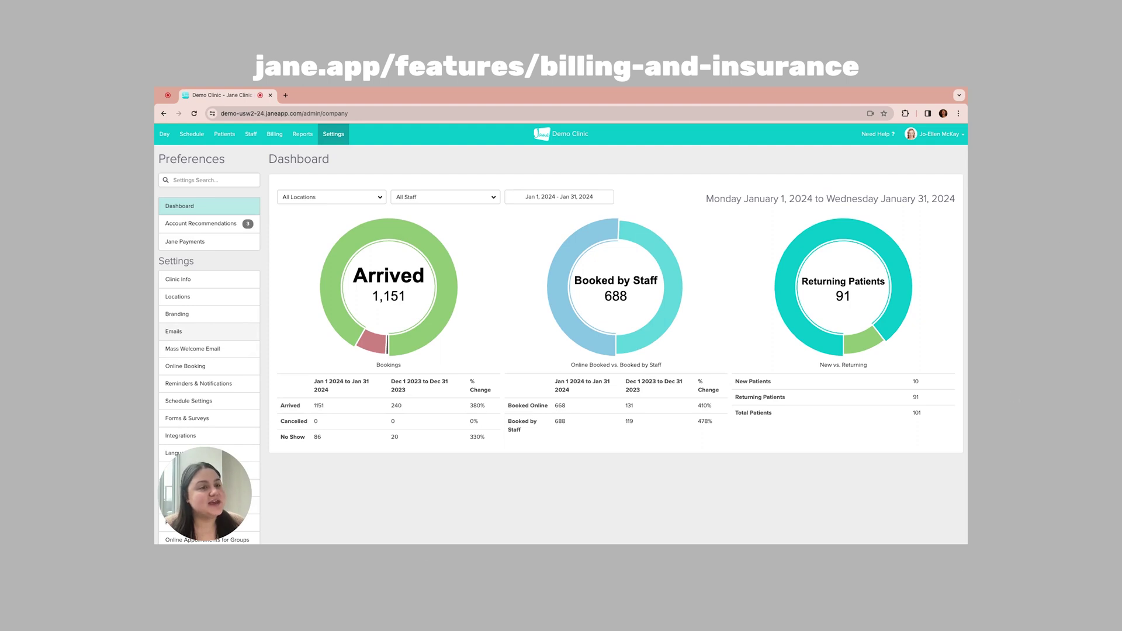
Step: Review The Village location's NPI and place of service 49 - Independent Clinic, then save it
scroll(208, 345, "down", 3)
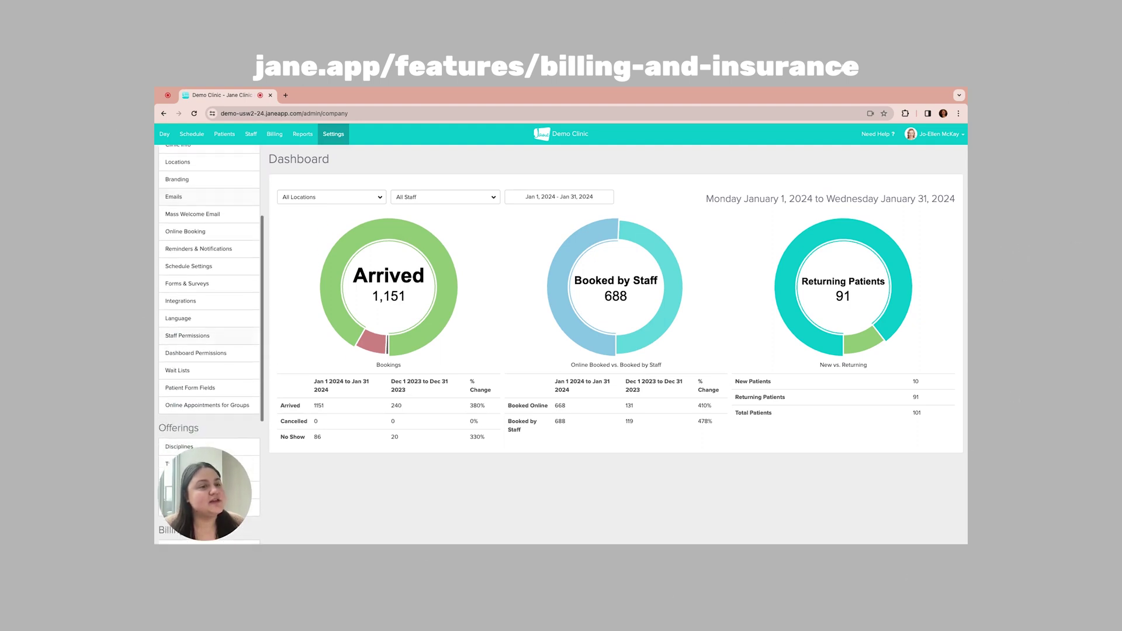
scroll(209, 345, "up", 3)
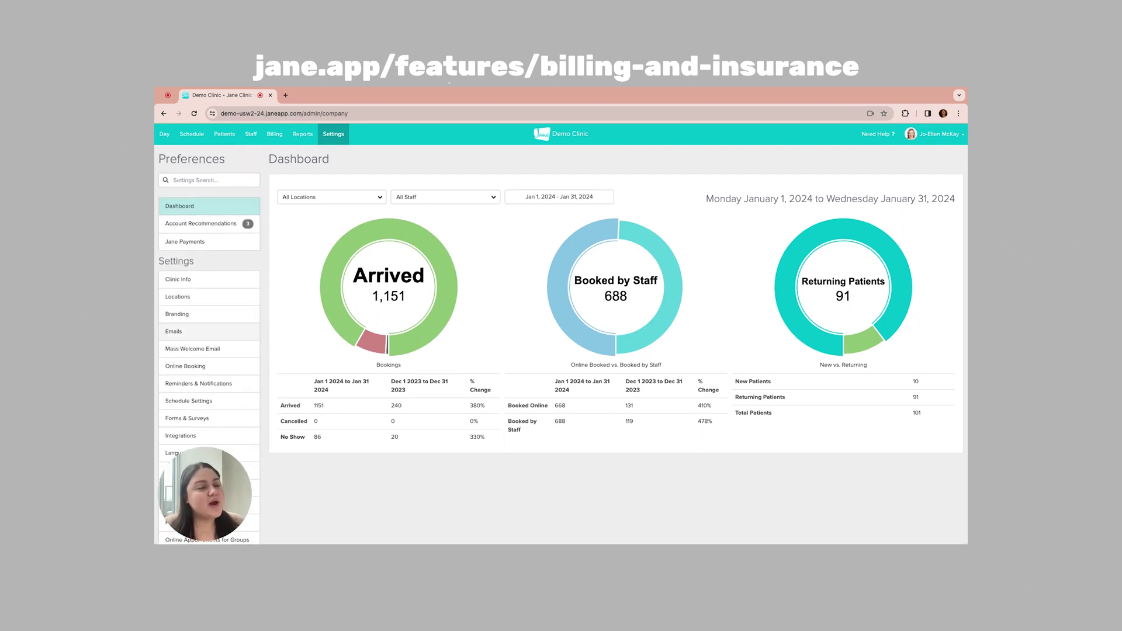
left_click(216, 296)
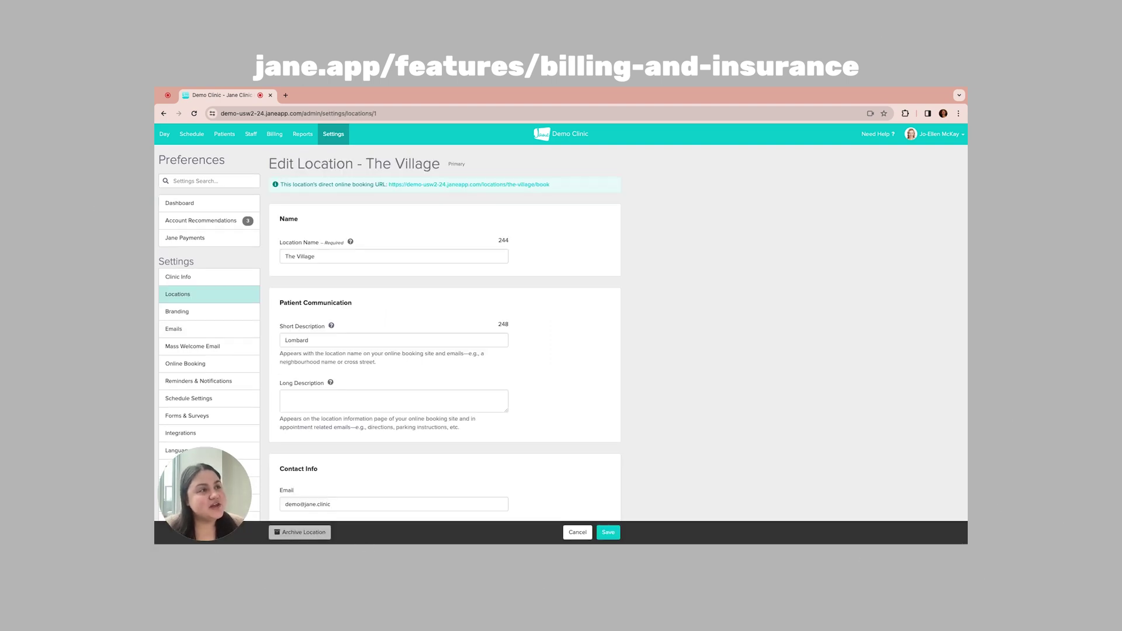
scroll(444, 345, "down", 5)
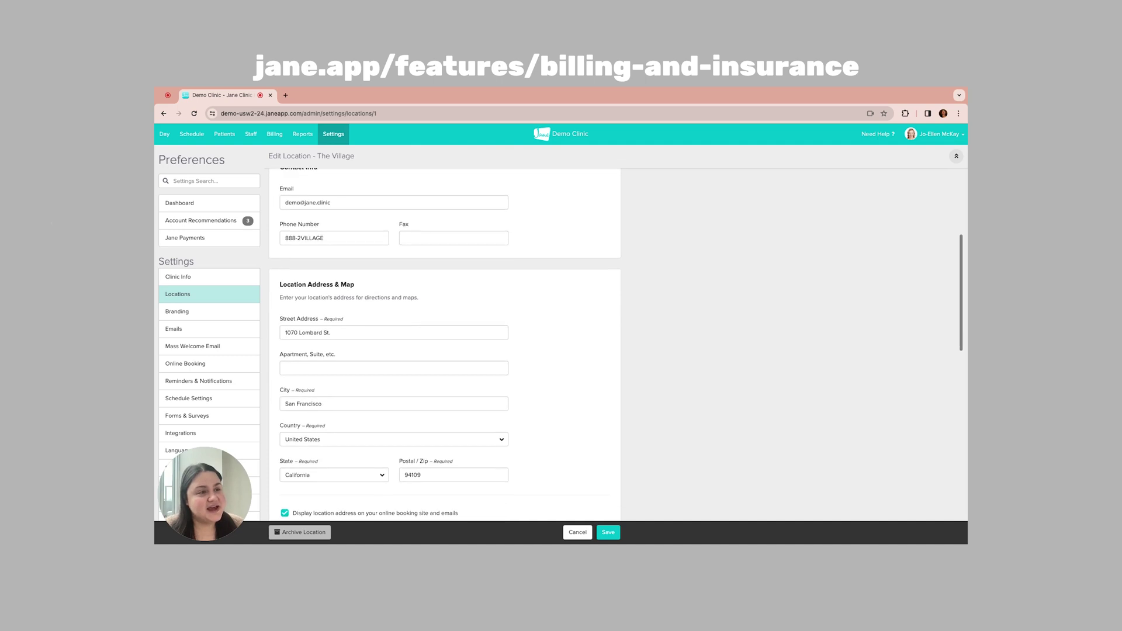
scroll(444, 344, "down", 2)
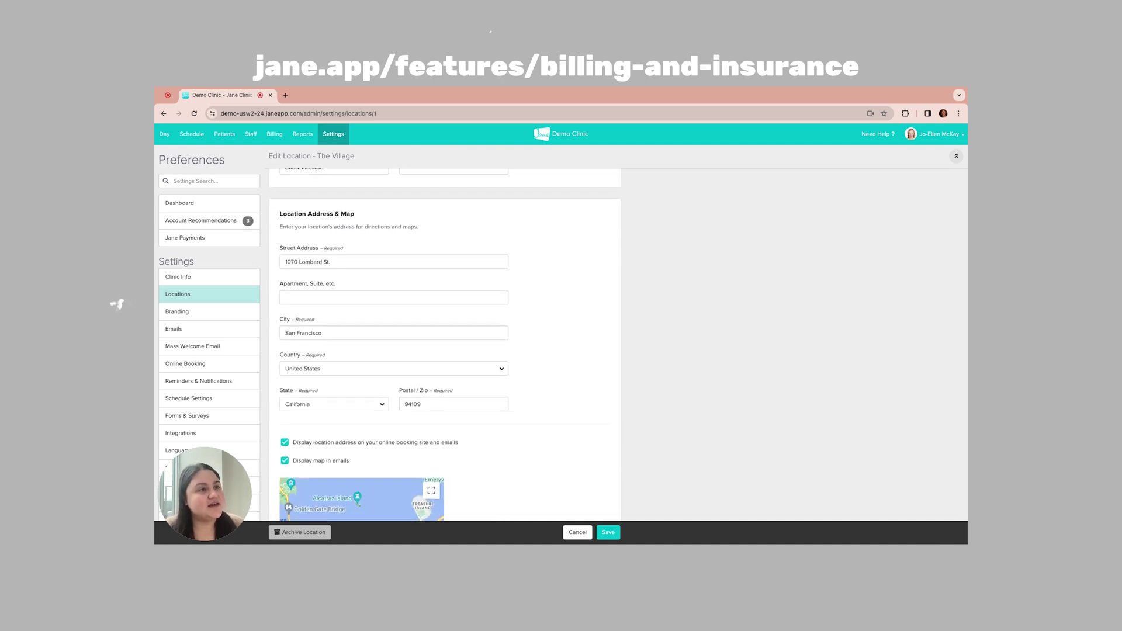
scroll(444, 344, "down", 4)
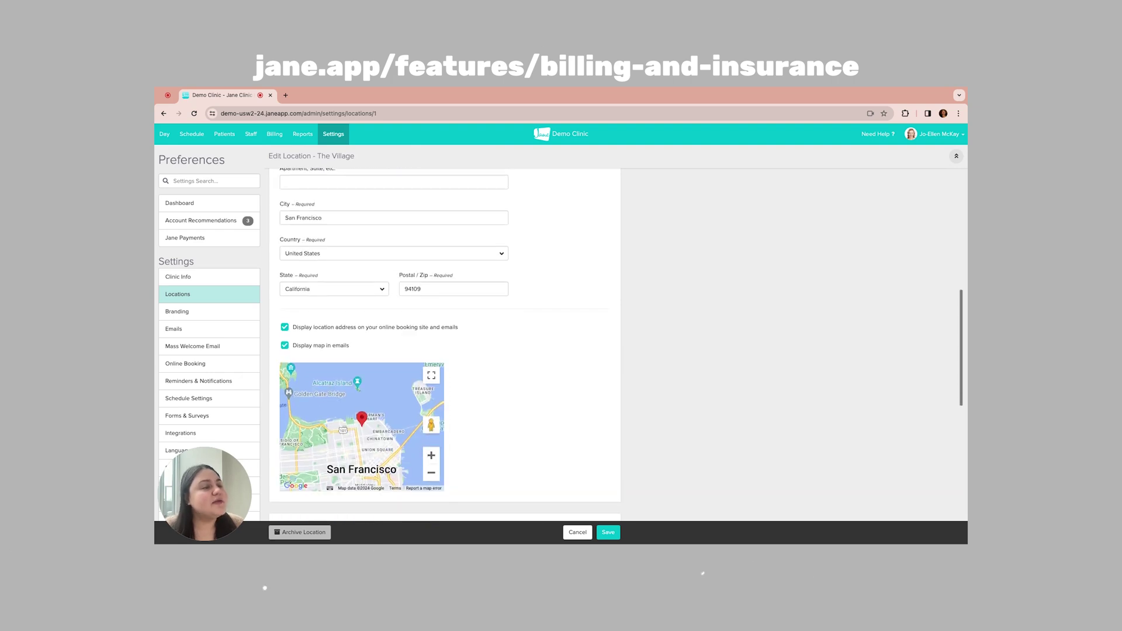
scroll(444, 344, "down", 7)
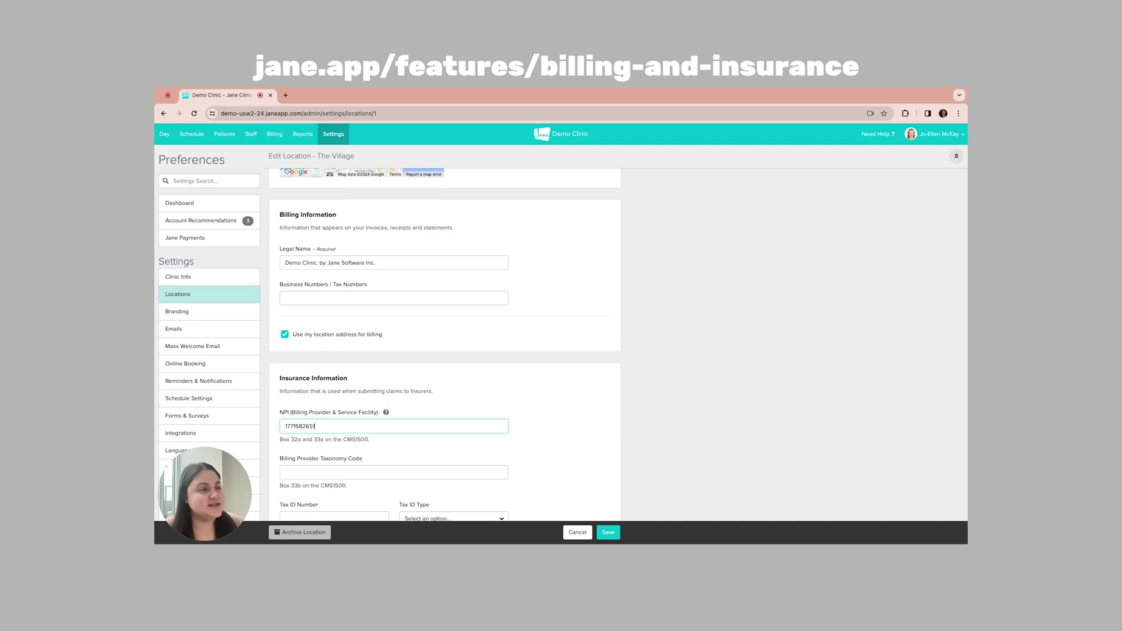
scroll(444, 345, "down", 3)
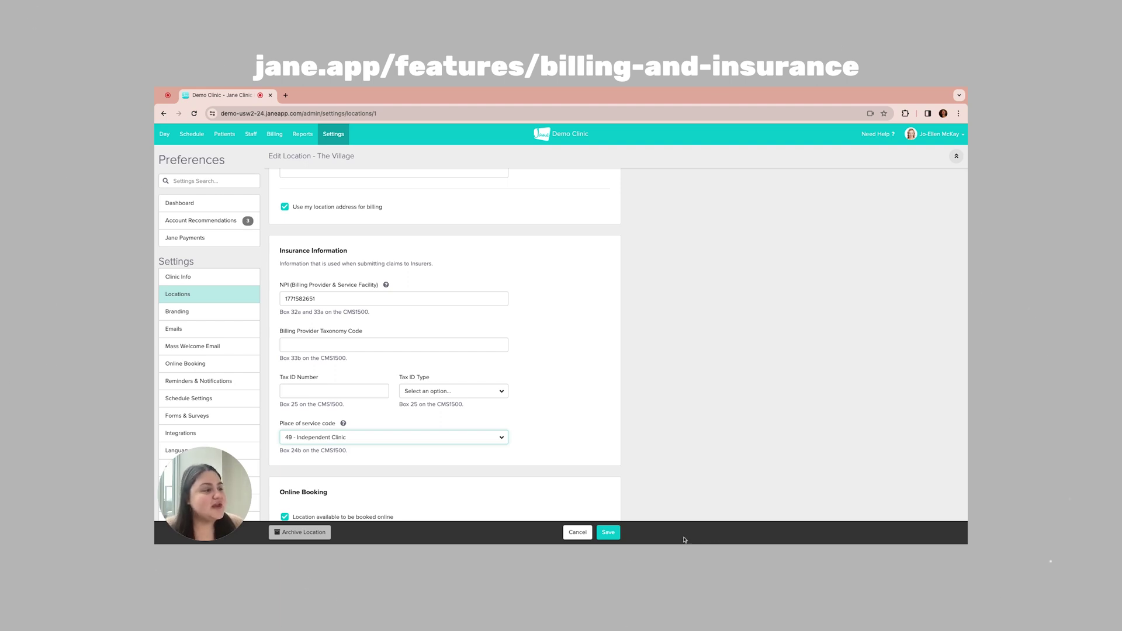
left_click(608, 532)
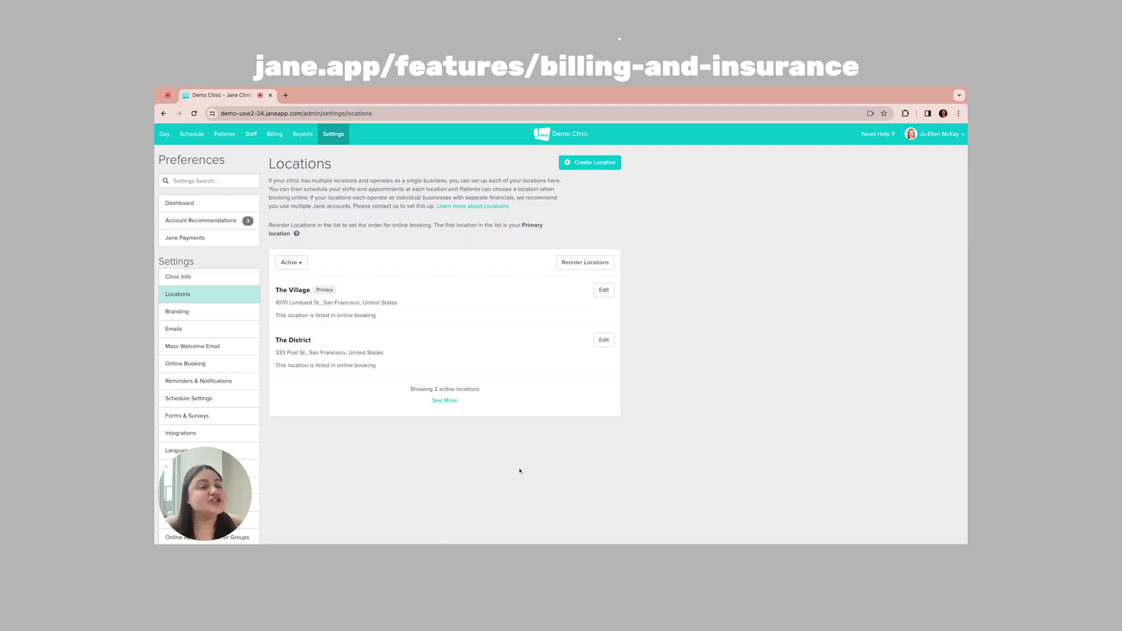
Step: Edit the Cigna insurer to use payer ID 736842 (Commercial Insurance Co) and save
scroll(237, 365, "down", 5)
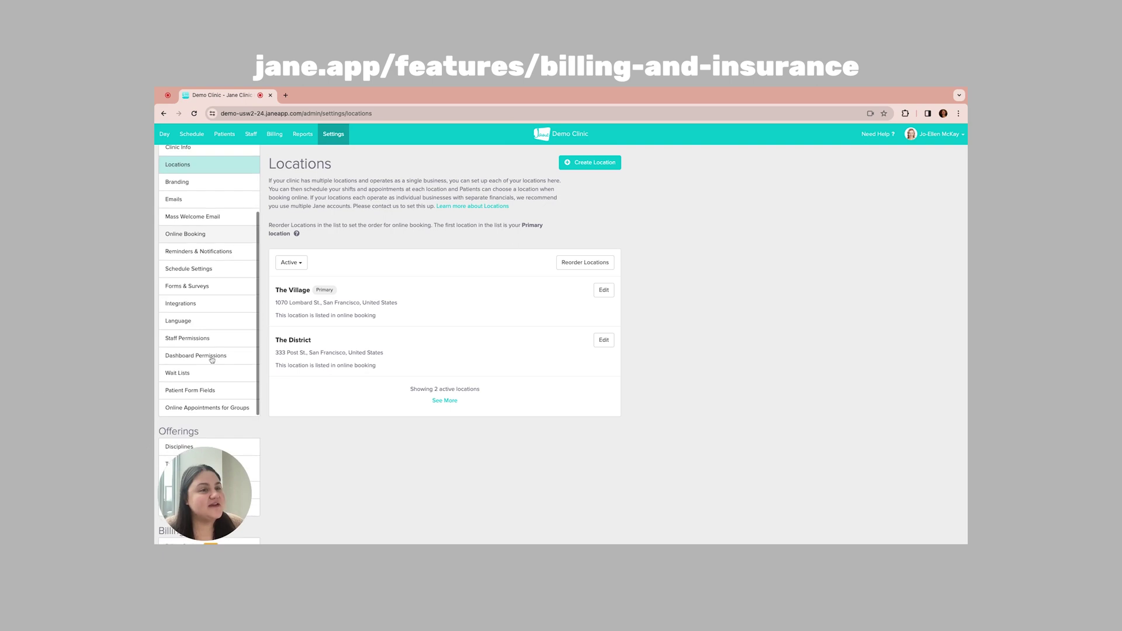
scroll(211, 359, "down", 8)
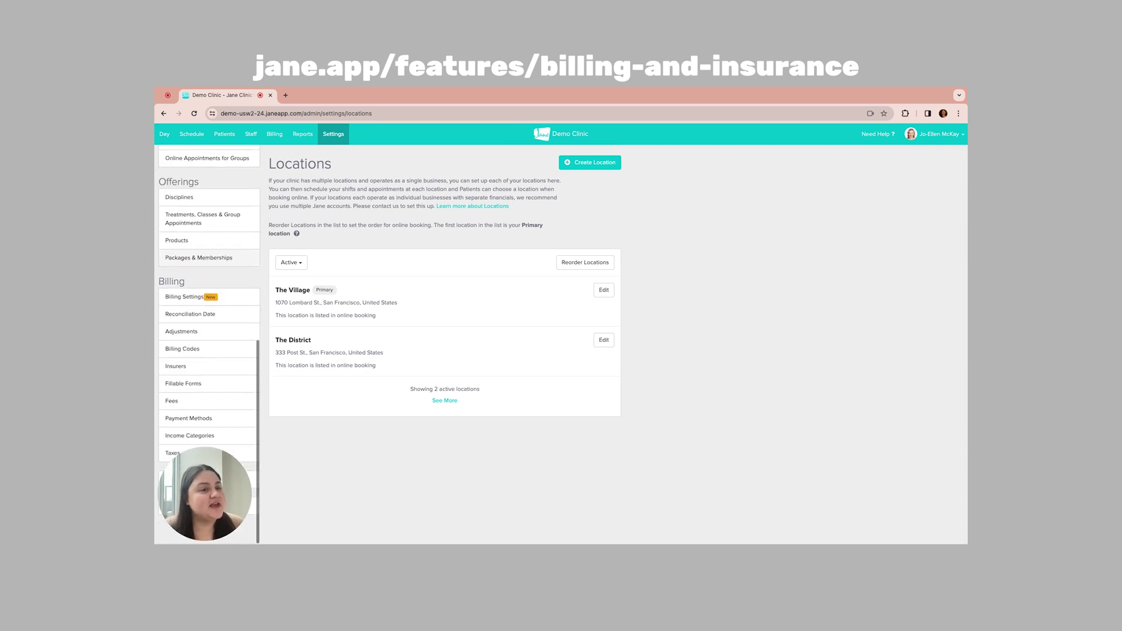
left_click(190, 373)
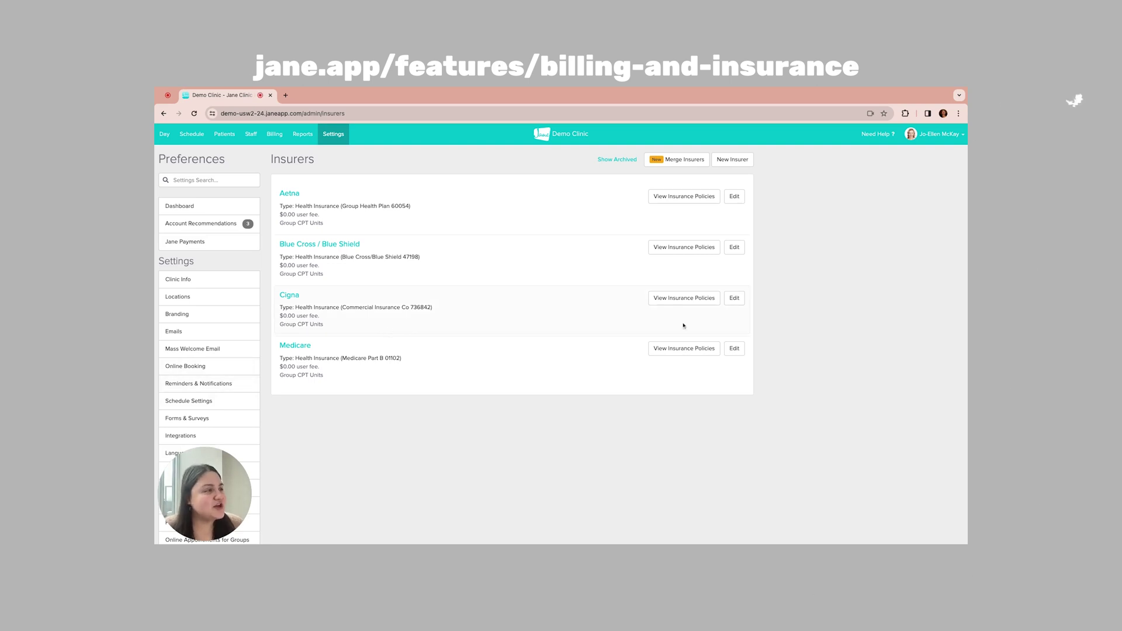
left_click(734, 298)
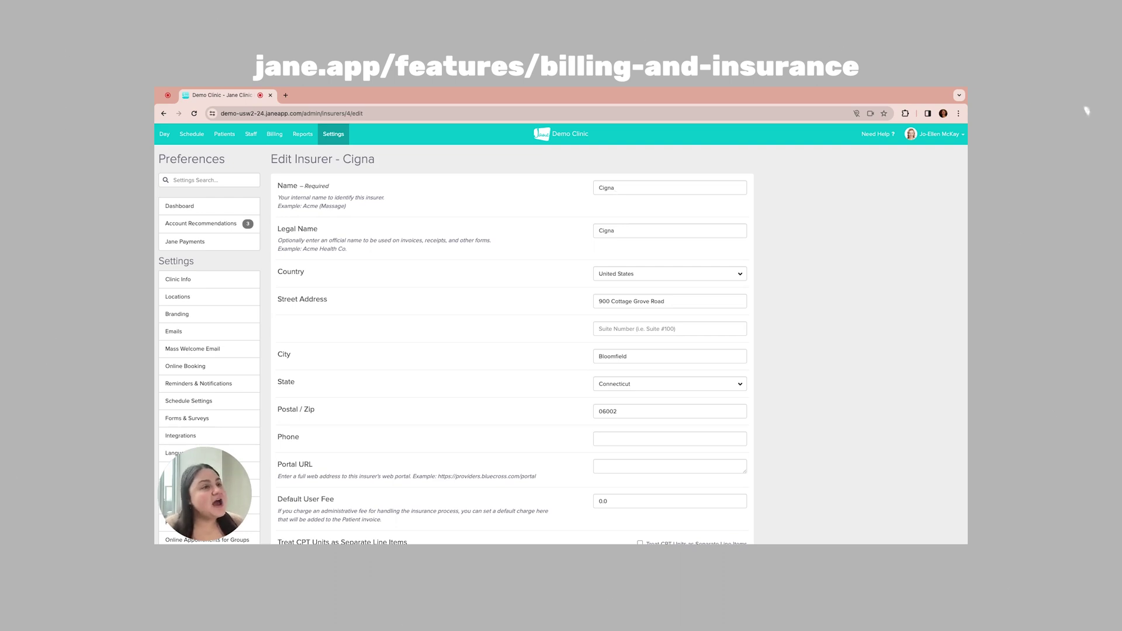
scroll(511, 344, "down", 2)
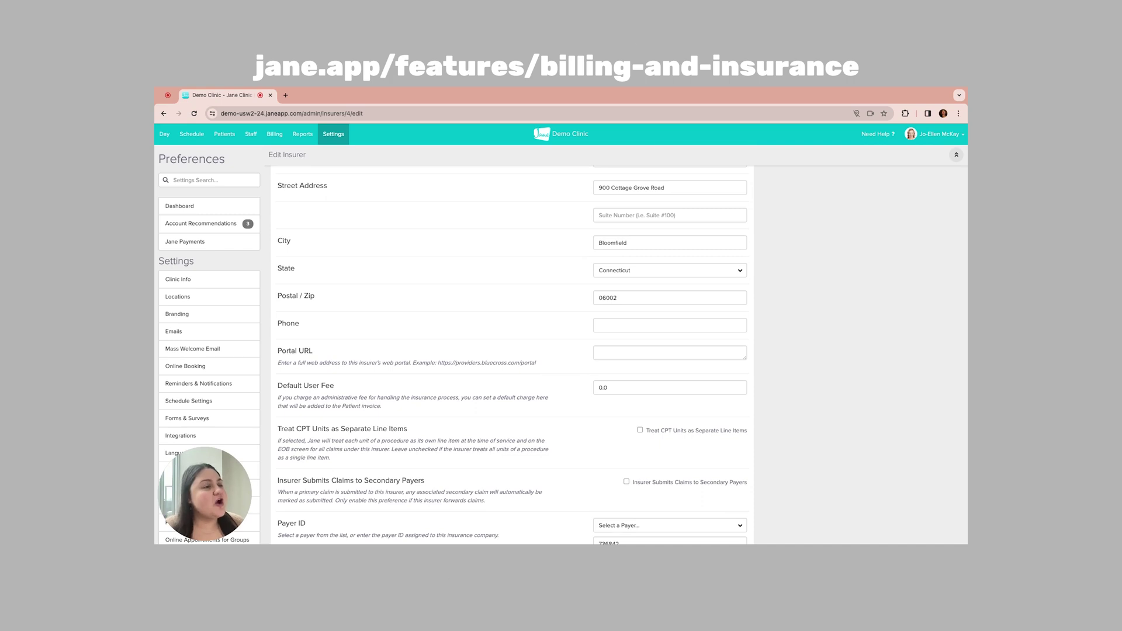
scroll(512, 351, "down", 2)
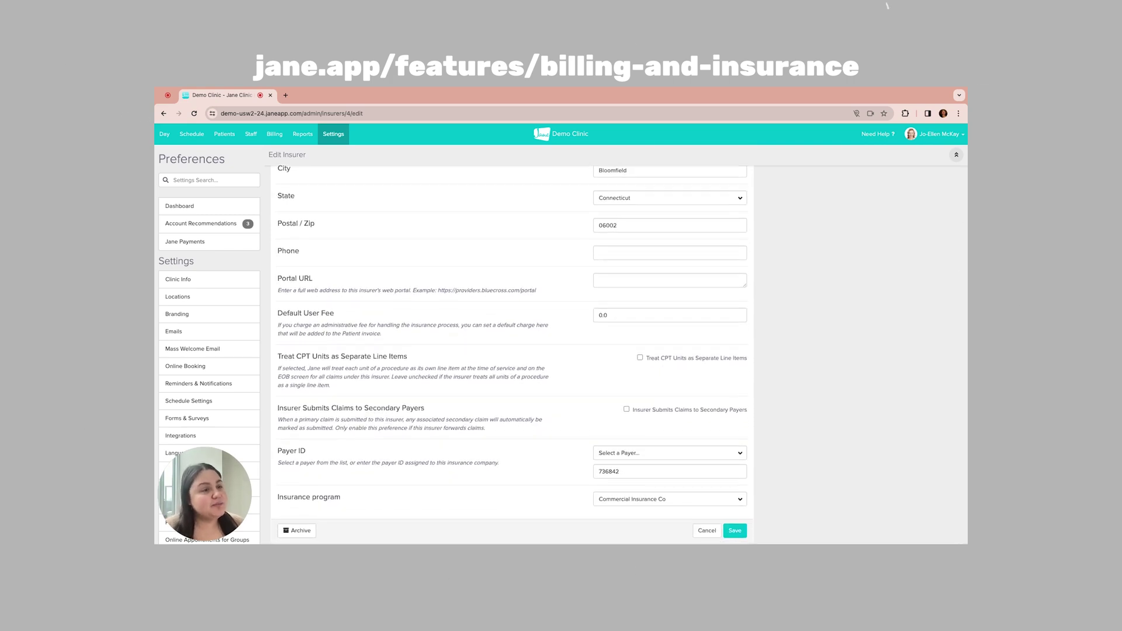
scroll(598, 248, "down", 1)
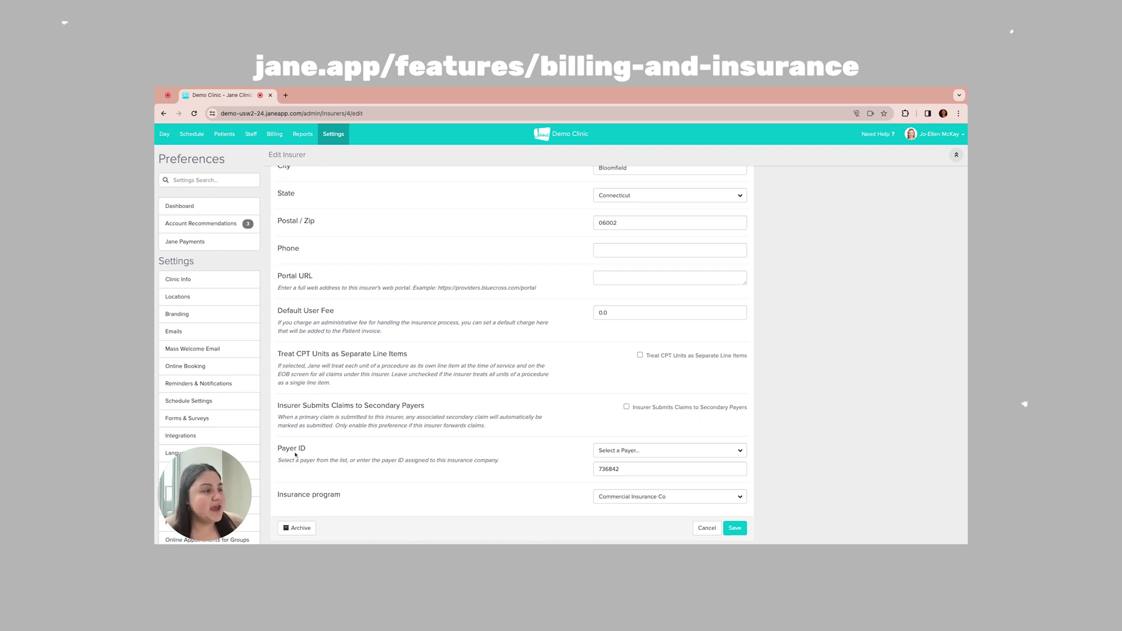
left_click(628, 450)
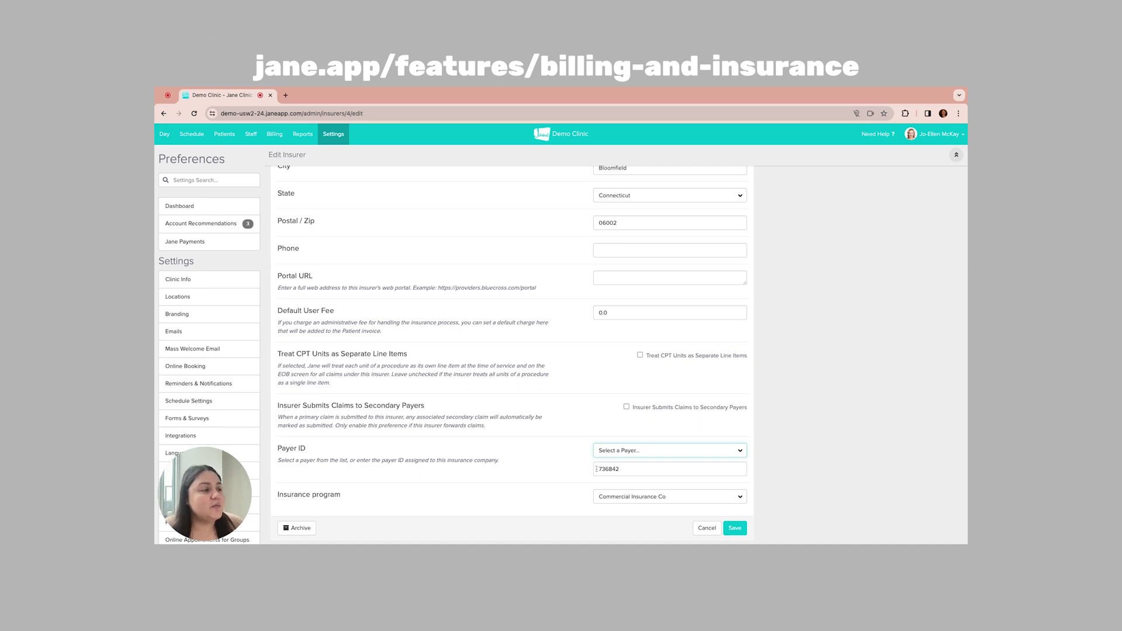
double_click(628, 470)
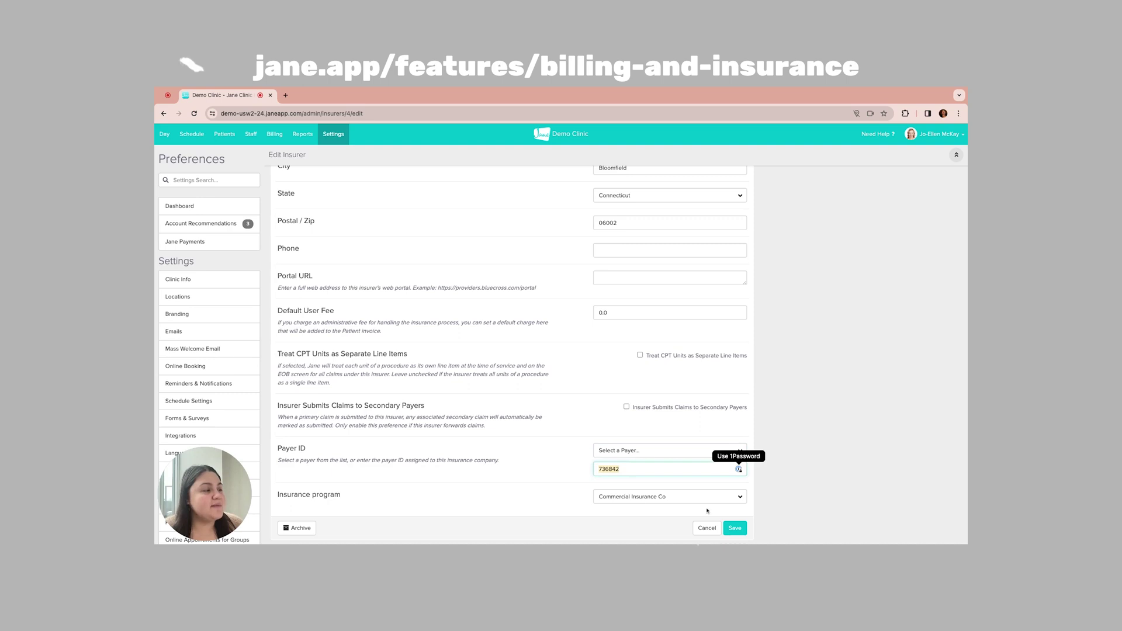
left_click(735, 528)
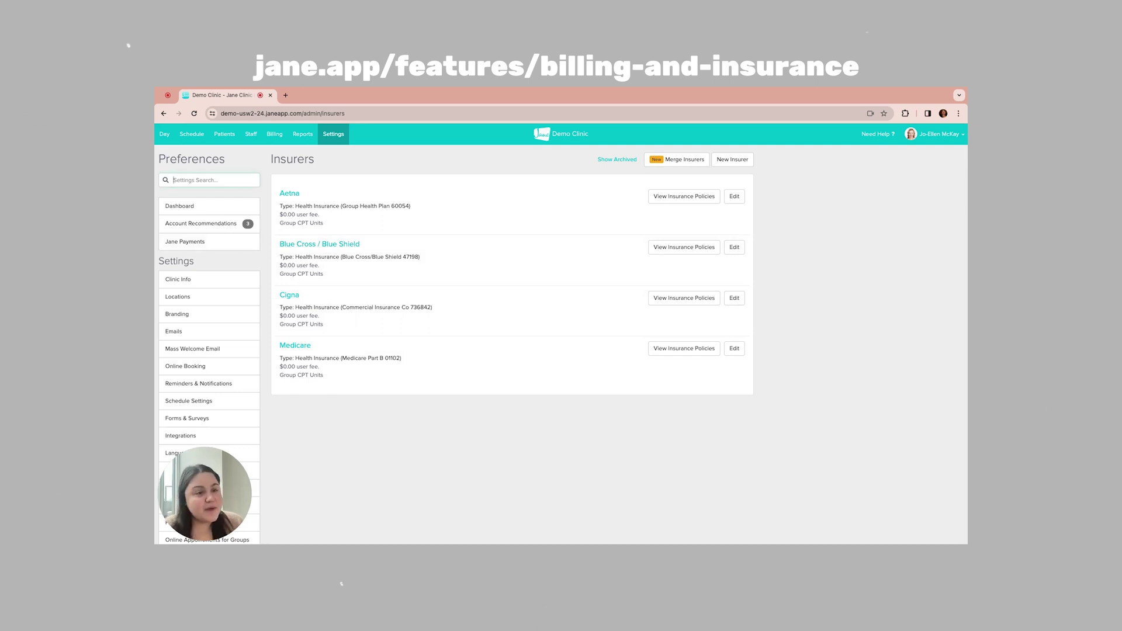
Step: Find Billing Settings via a 'bill' search and save them with Unsubmitted claims and Claim.MD clearinghouse
type("bill")
left_click(182, 321)
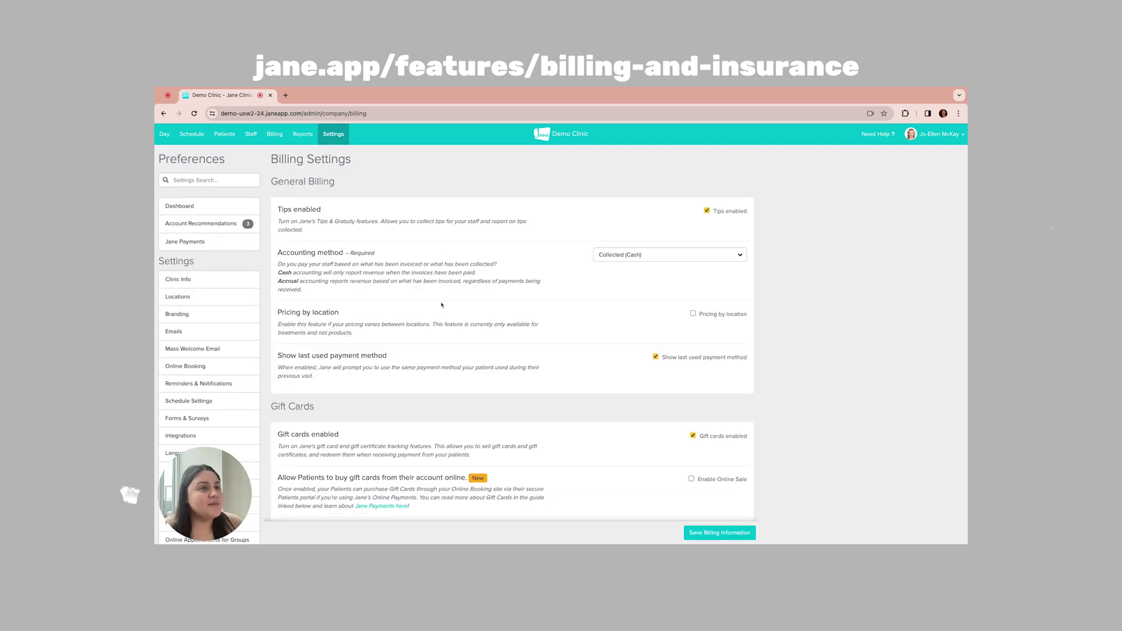
scroll(512, 350, "down", 7)
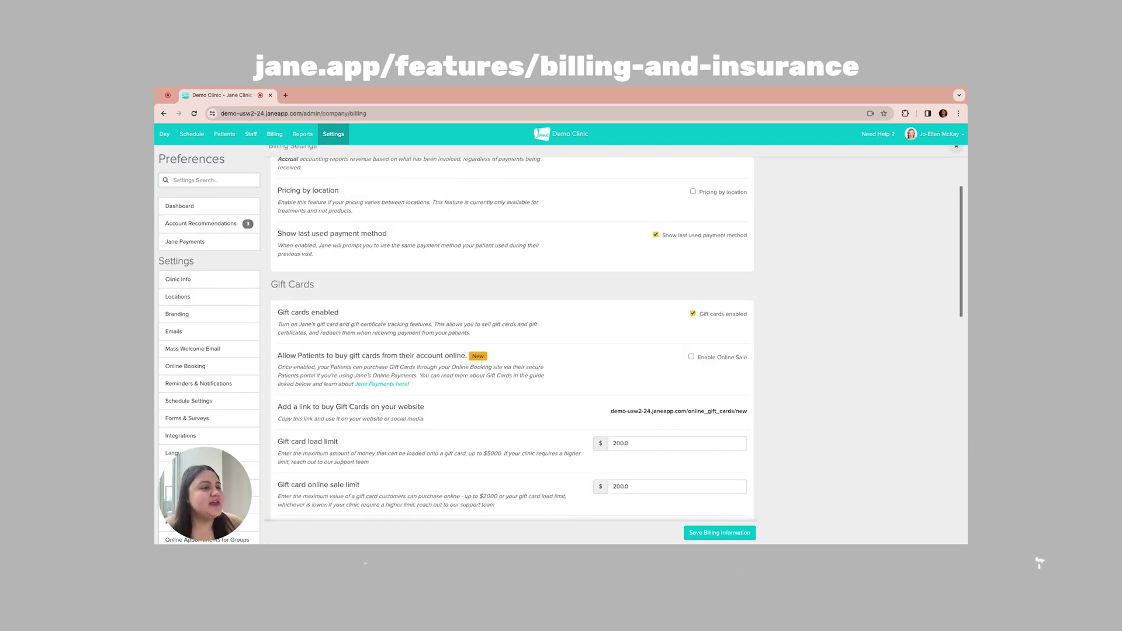
scroll(512, 345, "down", 6)
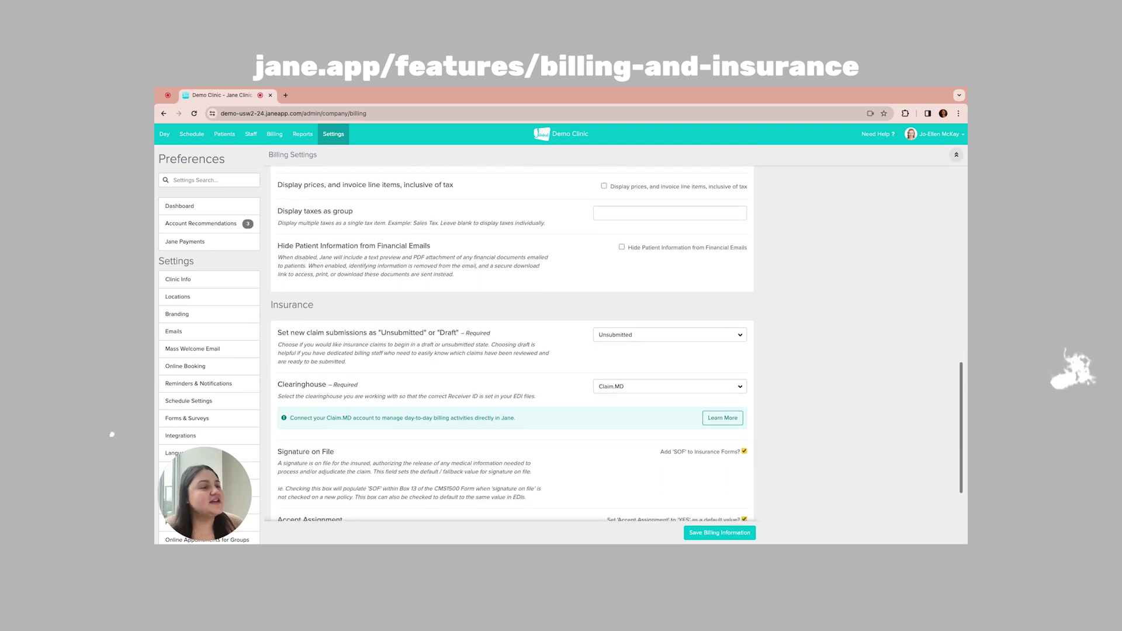
scroll(286, 318, "down", 1)
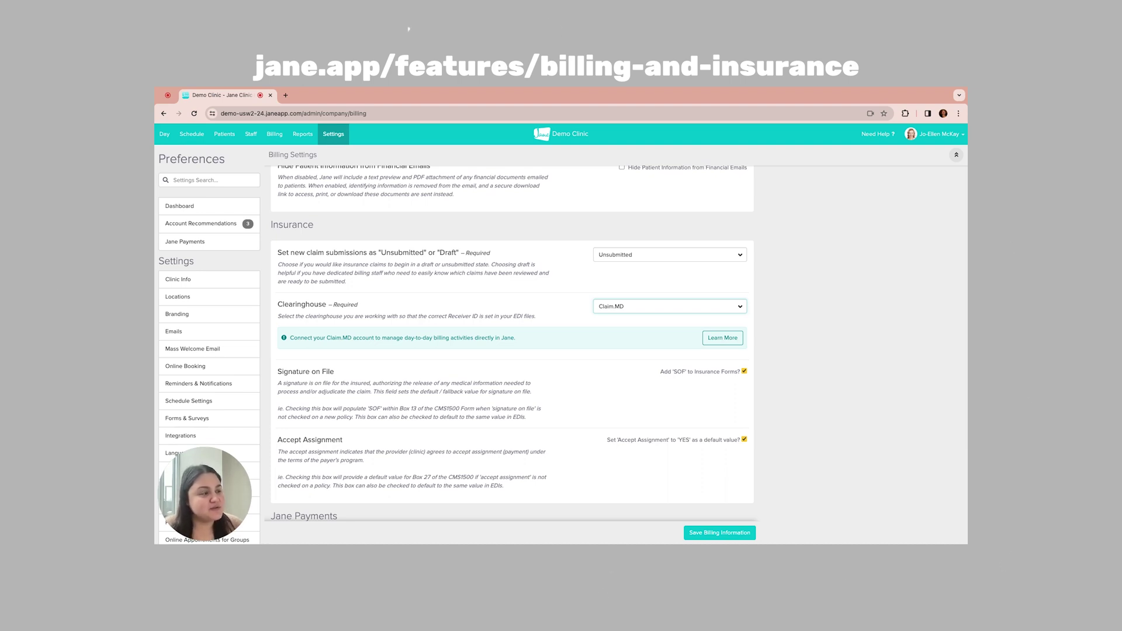
left_click(719, 533)
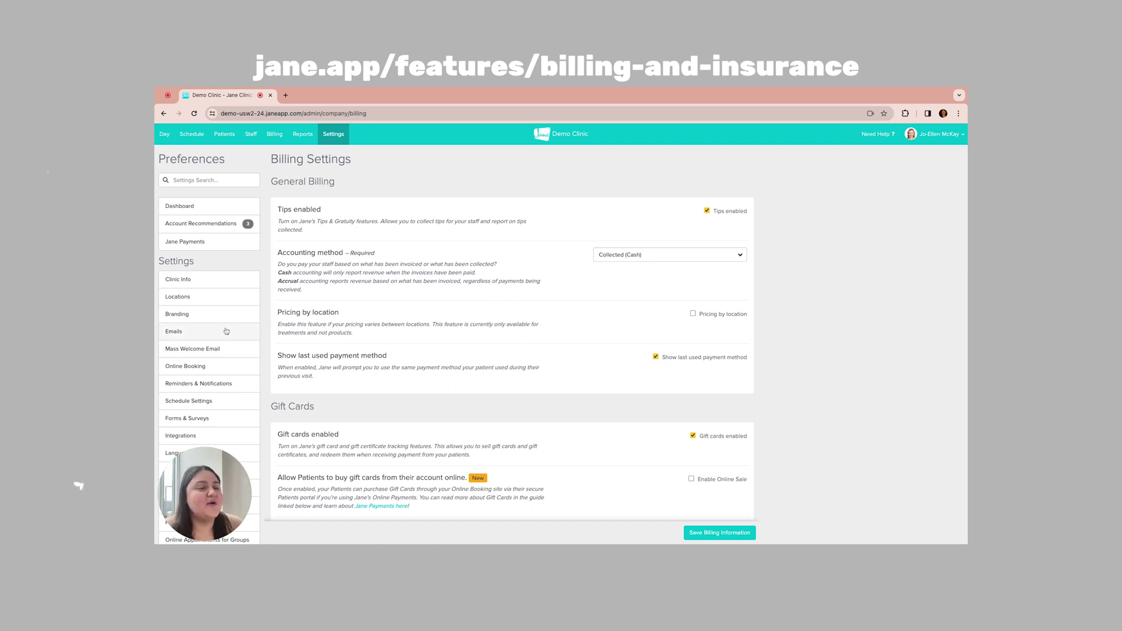
scroll(226, 332, "down", 4)
scroll(226, 331, "down", 2)
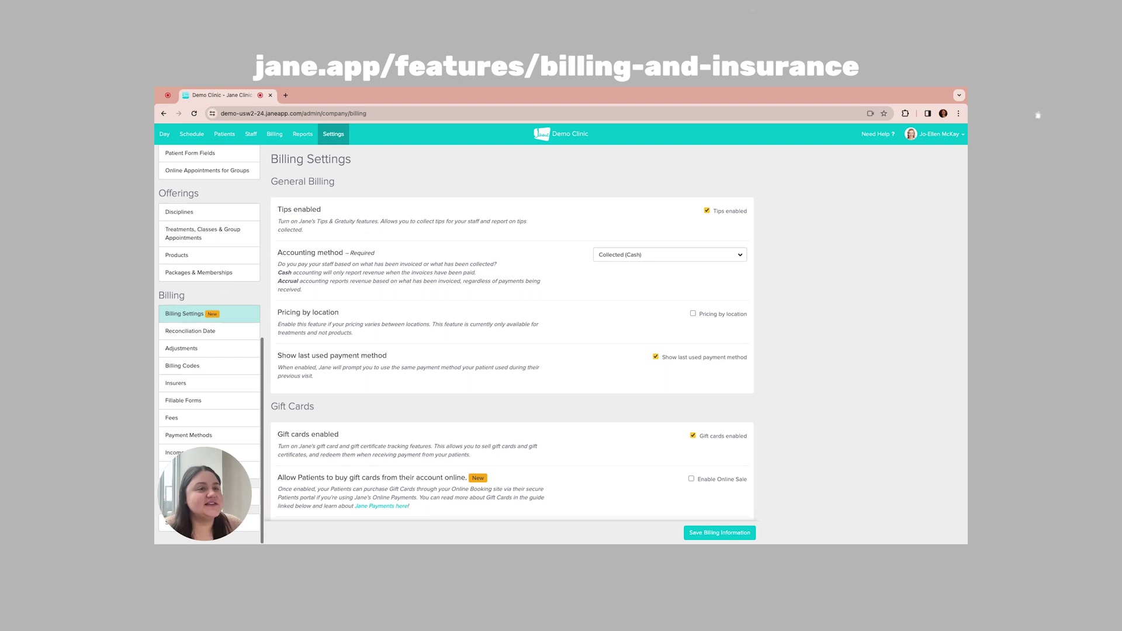
Step: Search the billing code database for 90791 and assign a rate to Psych diagnostic evaluation
left_click(208, 368)
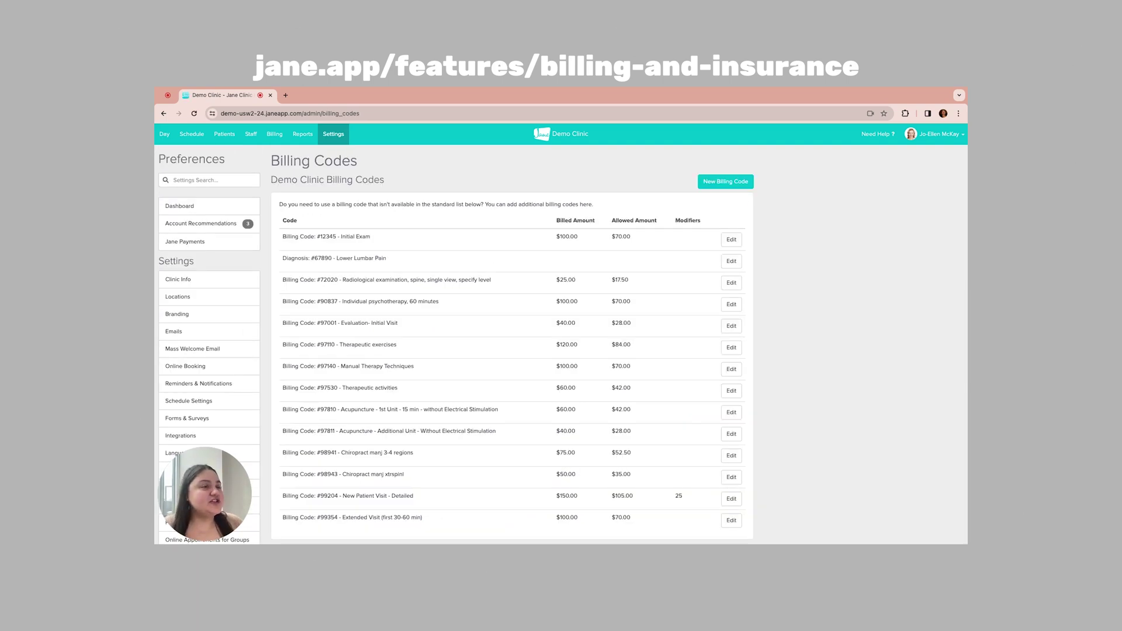
scroll(511, 344, "down", 1)
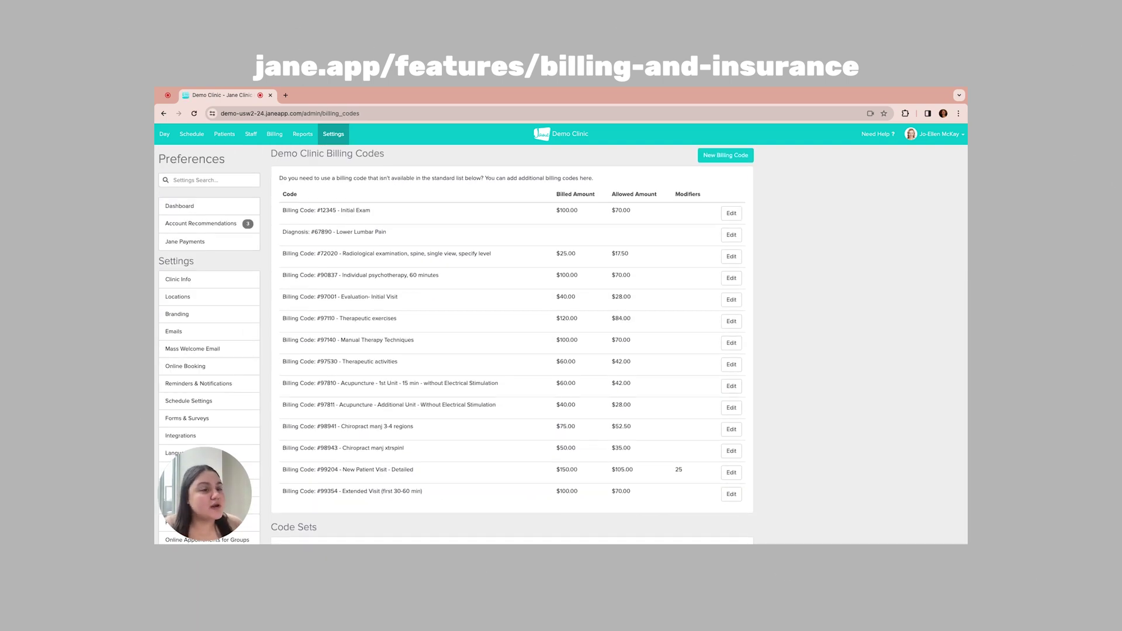
scroll(446, 340, "down", 5)
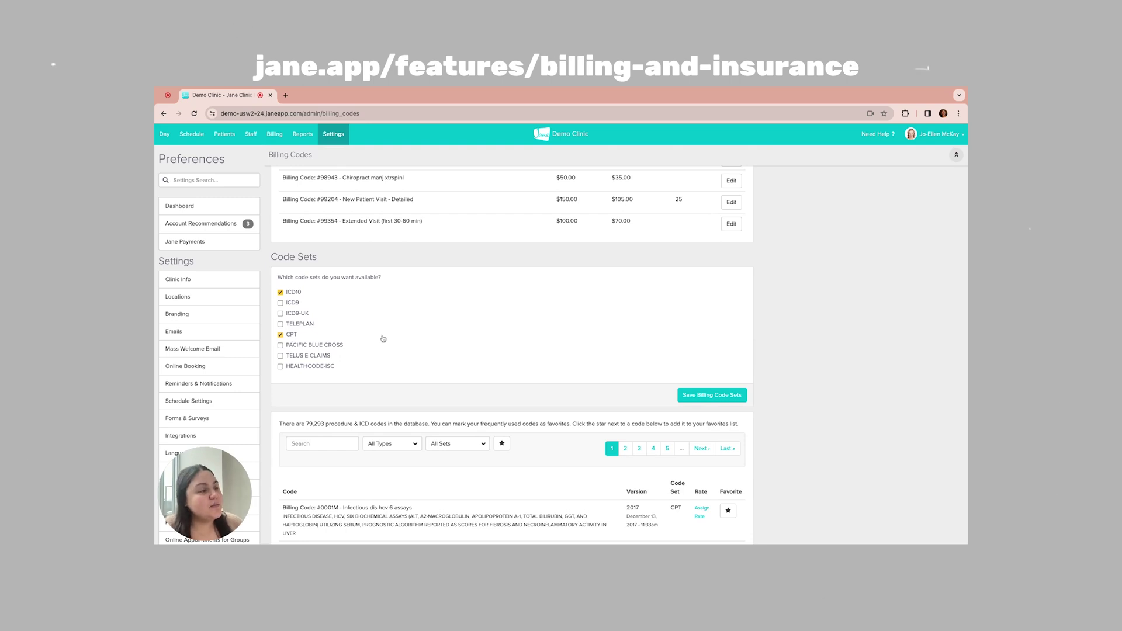
scroll(383, 339, "down", 3)
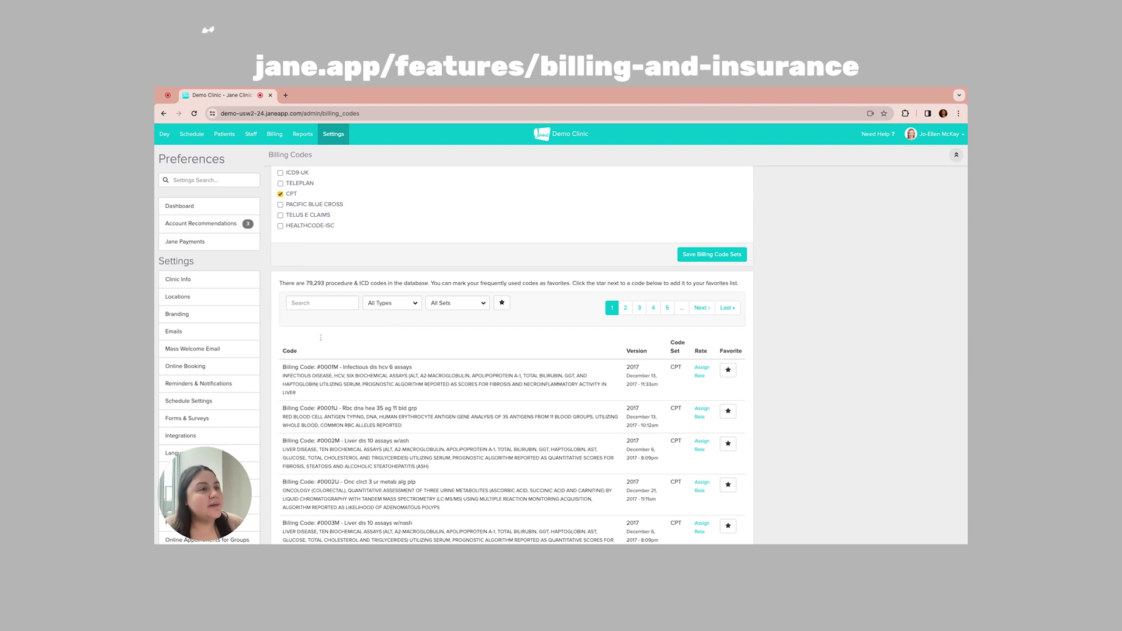
left_click(321, 302)
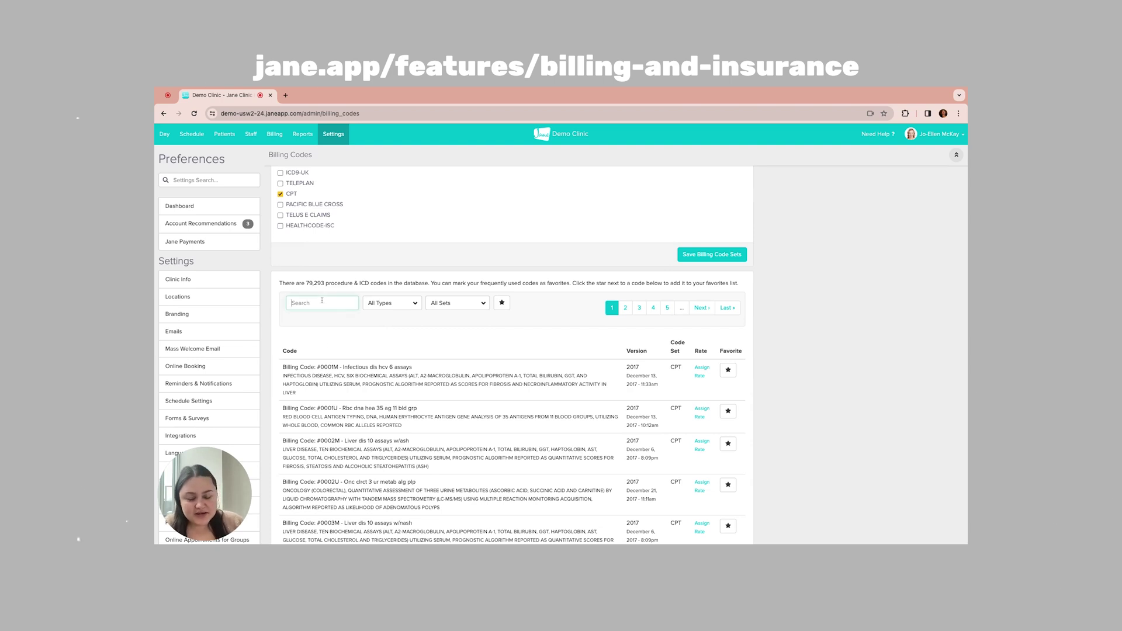
type("9079")
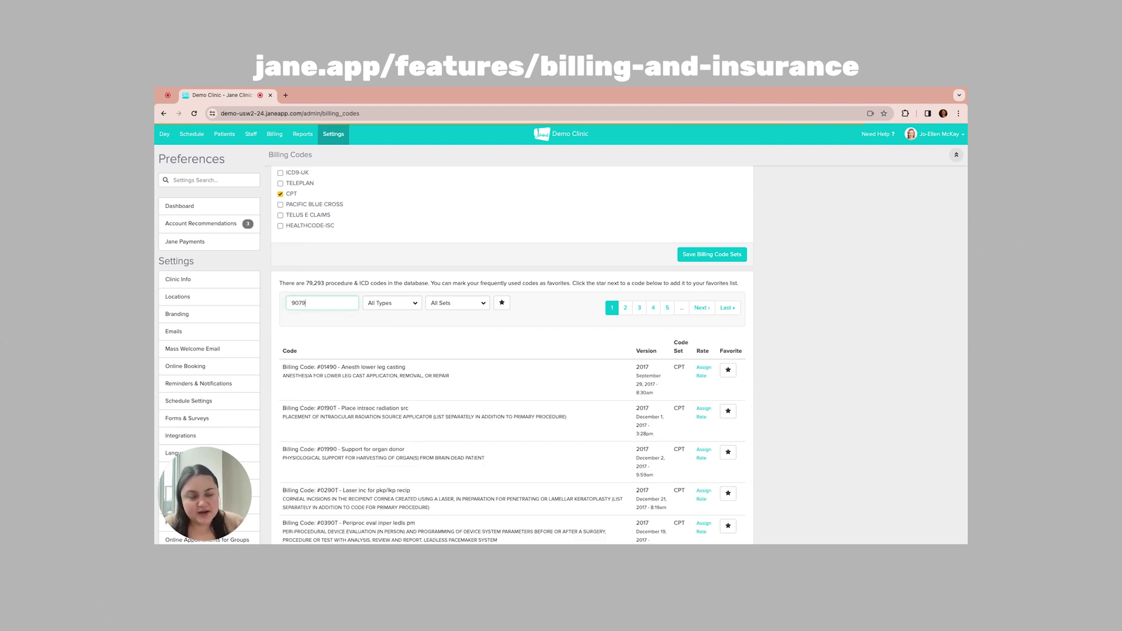
type("1")
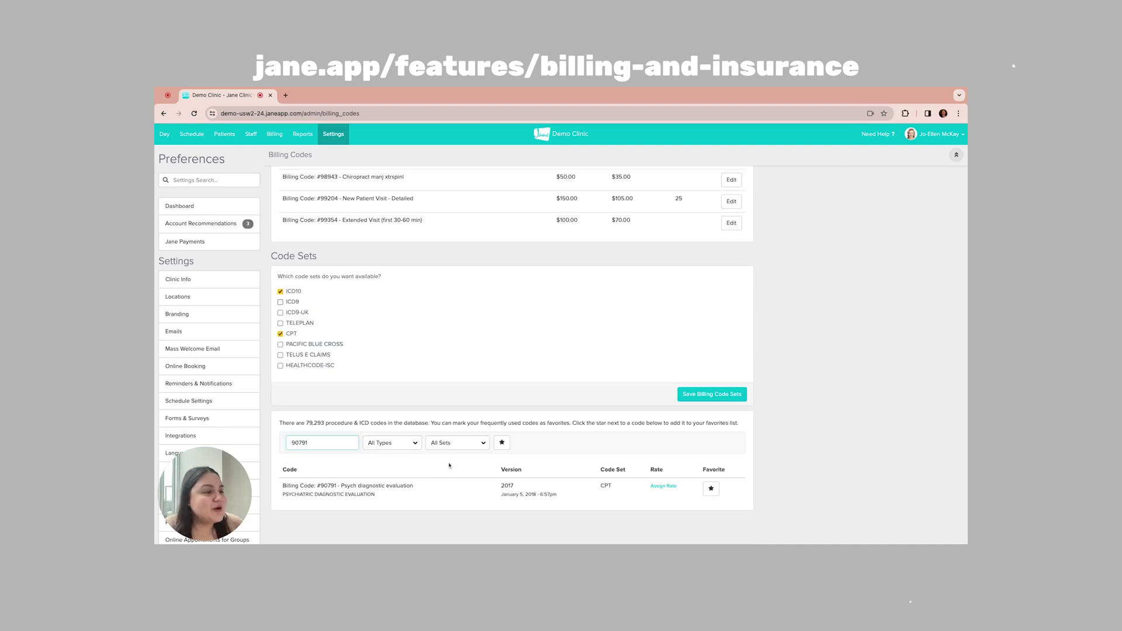
left_click(663, 491)
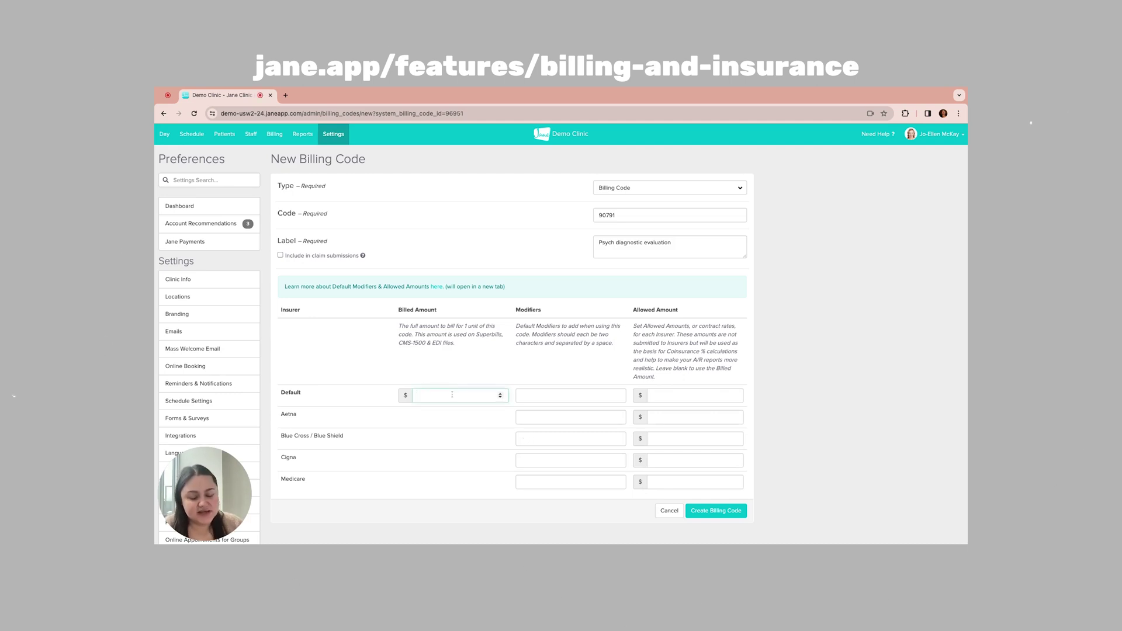
Step: Create code 90791 at $100 billed and $60 Cigna allowed, then go to the counsellor's staff profile
type("1000")
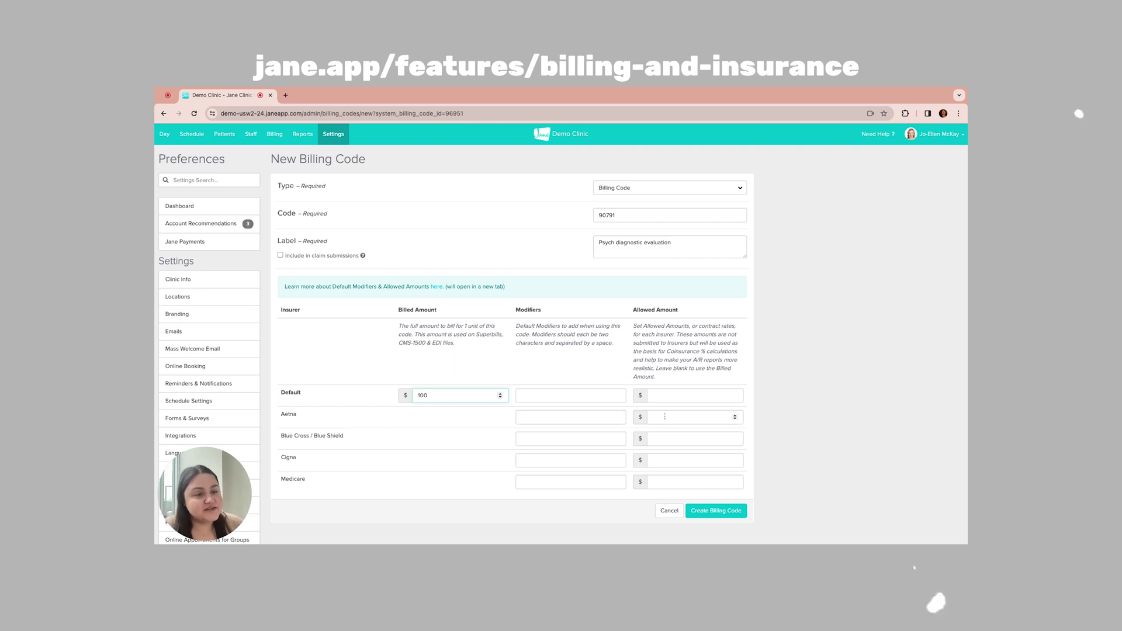
left_click(665, 461)
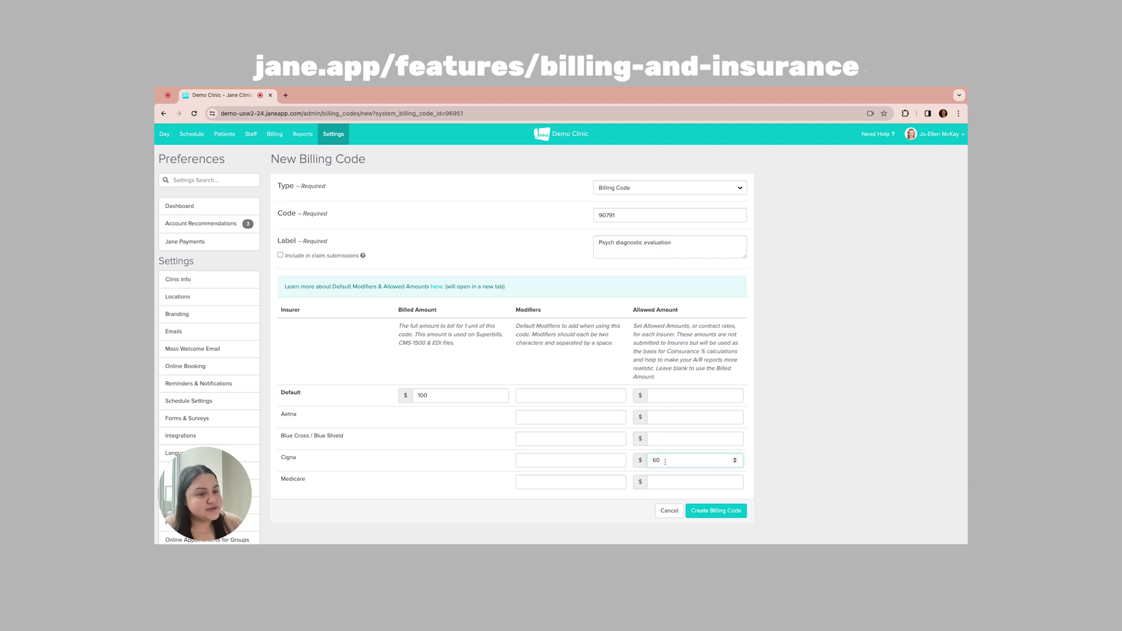
left_click(715, 511)
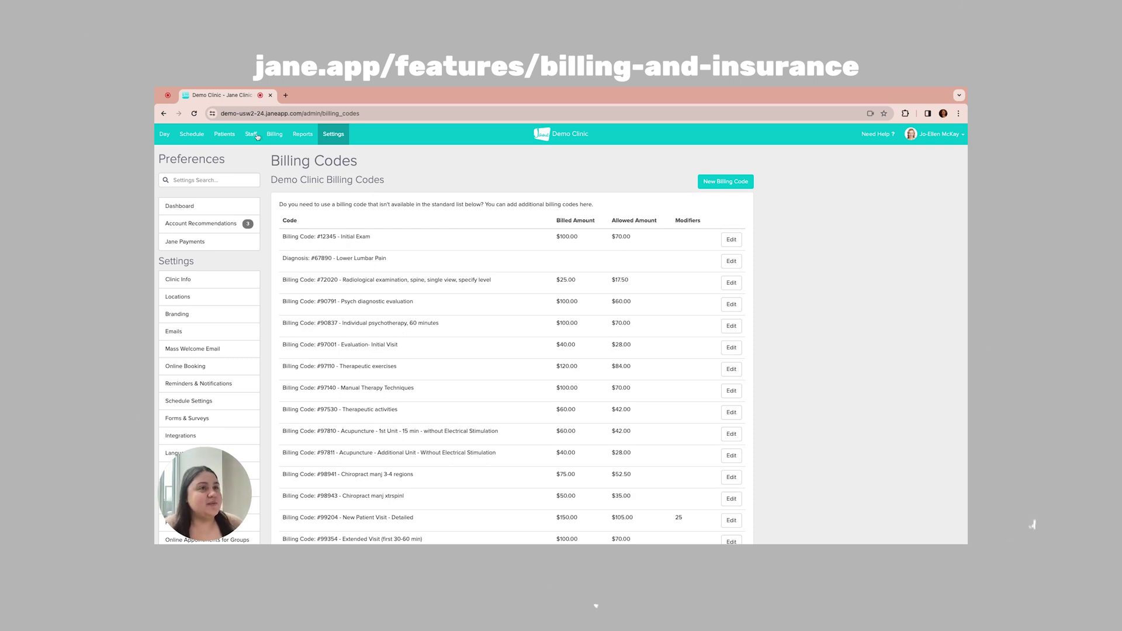
left_click(251, 134)
left_click(242, 287)
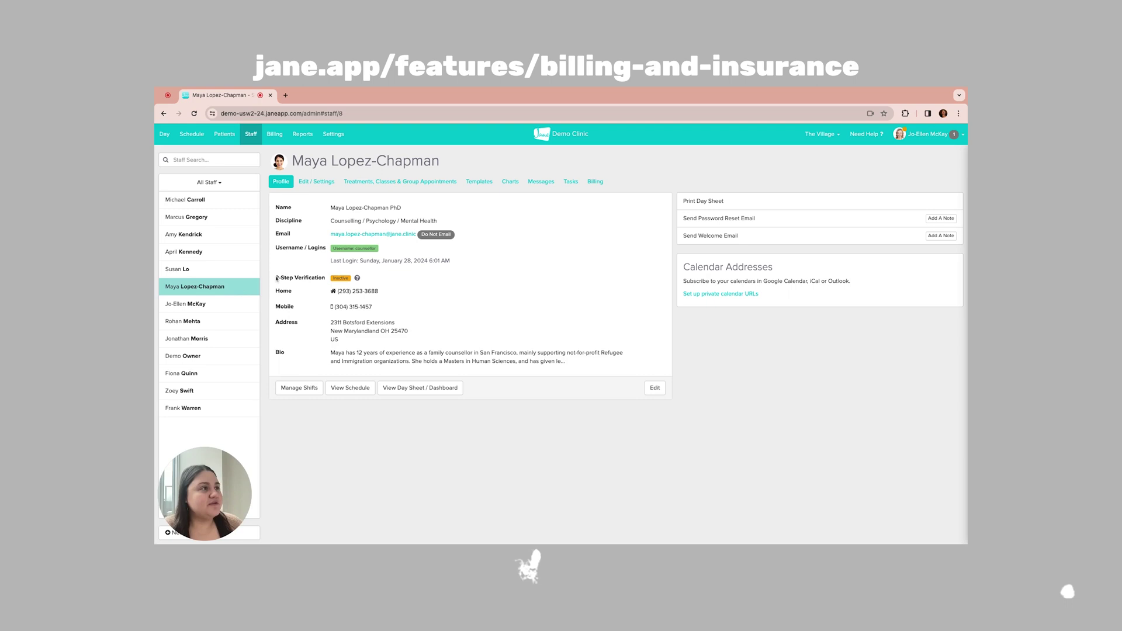
Step: Show the counsellor's Default Claim Information from their staff Billing settings
left_click(596, 182)
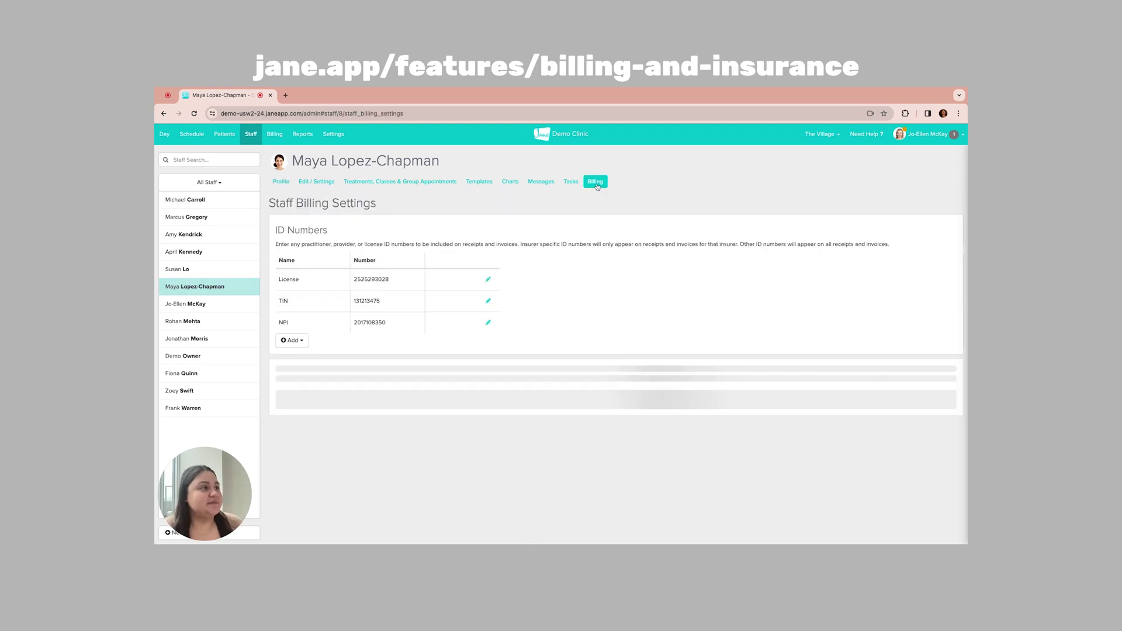
scroll(536, 283, "down", 1)
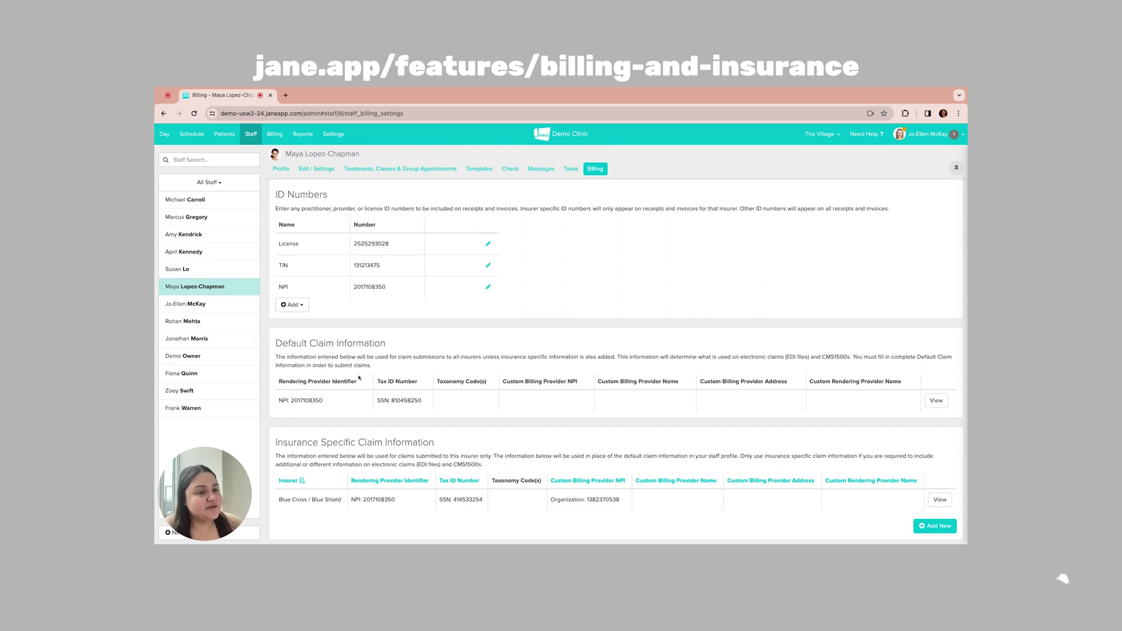
left_click(938, 401)
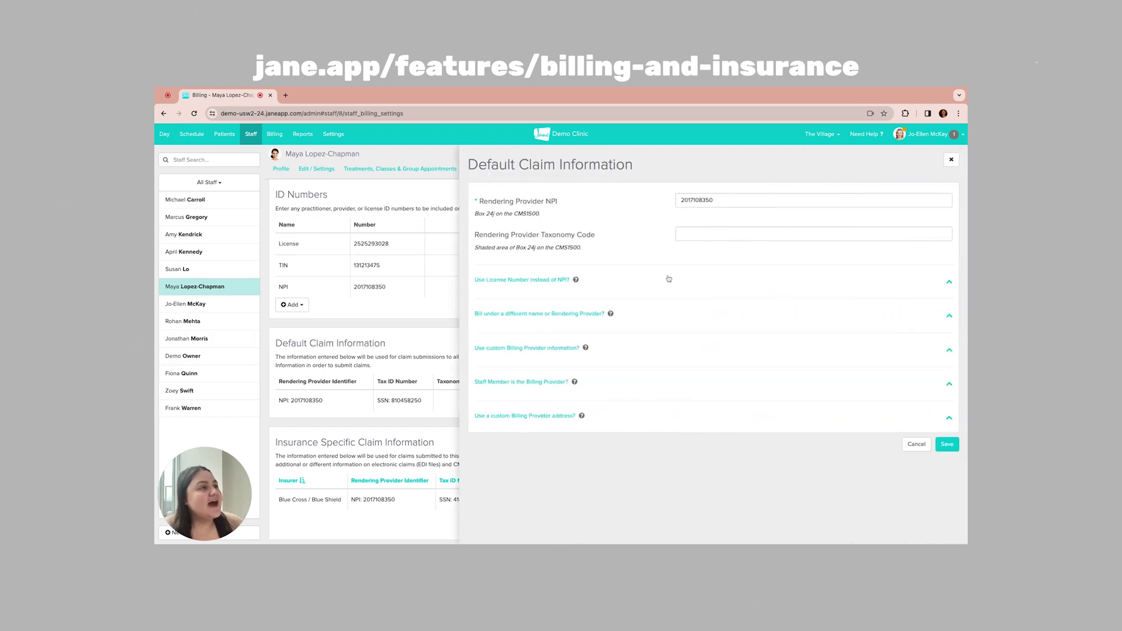
Step: Expand the optional license number, alternate rendering provider, and custom billing provider name and address sections
mouse_move(477, 202)
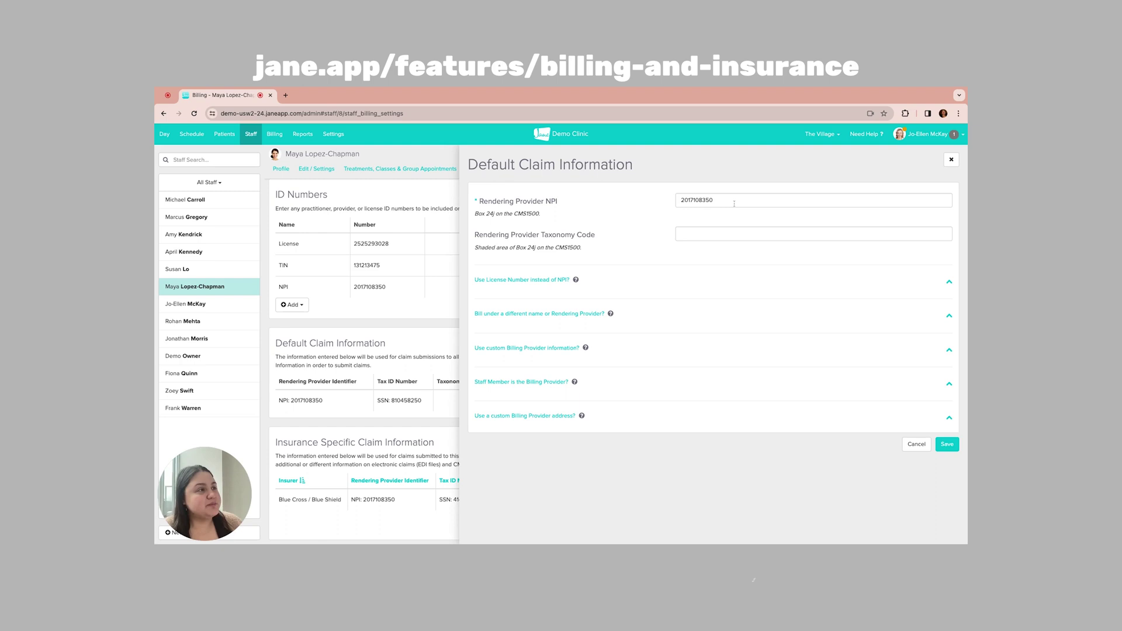
left_click(556, 280)
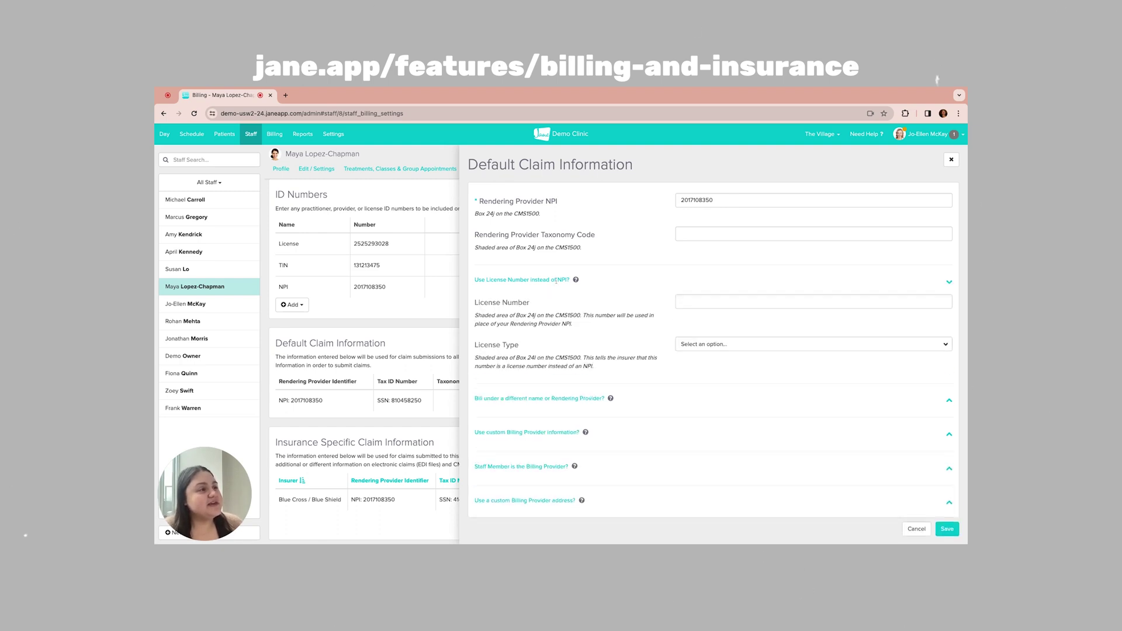
left_click(573, 398)
scroll(573, 397, "down", 1)
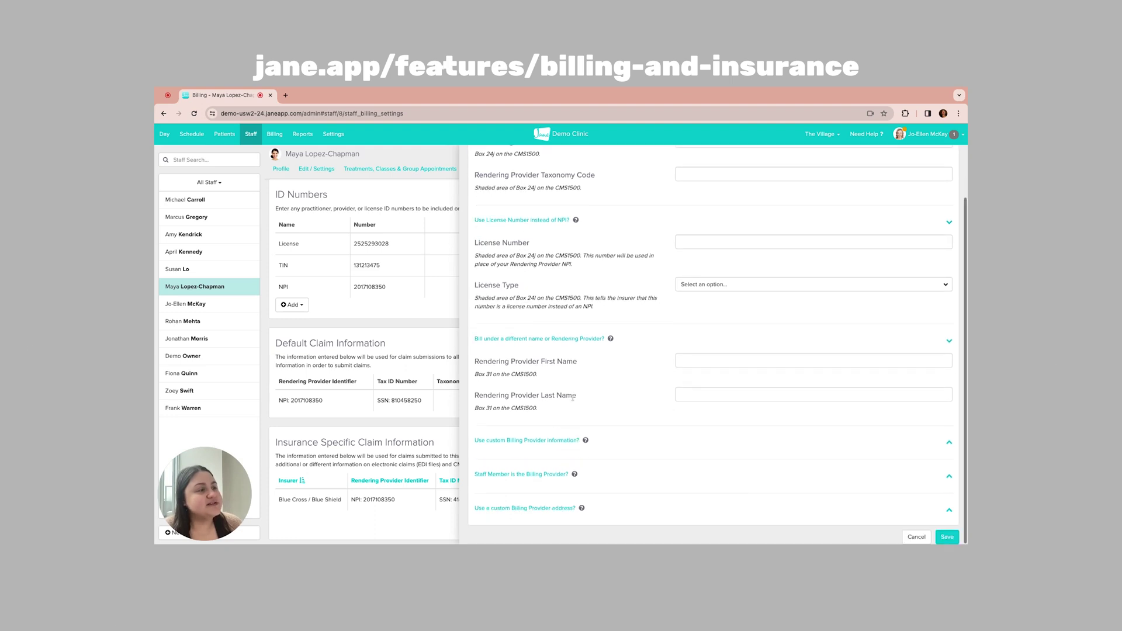
left_click(573, 440)
scroll(565, 438, "down", 3)
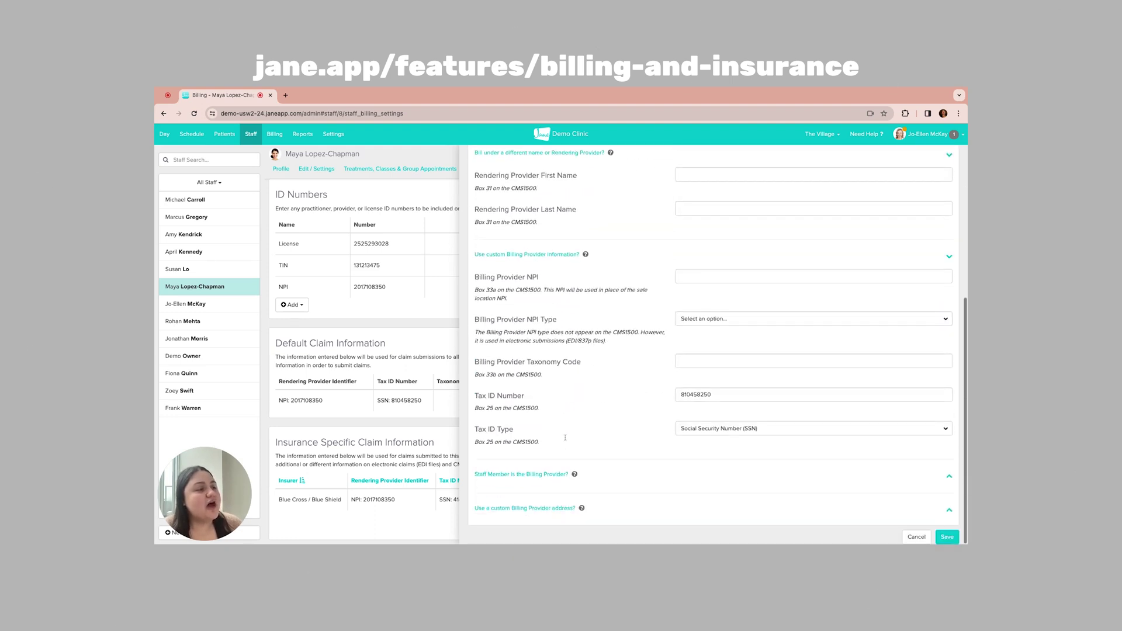
left_click(554, 473)
scroll(555, 471, "down", 1)
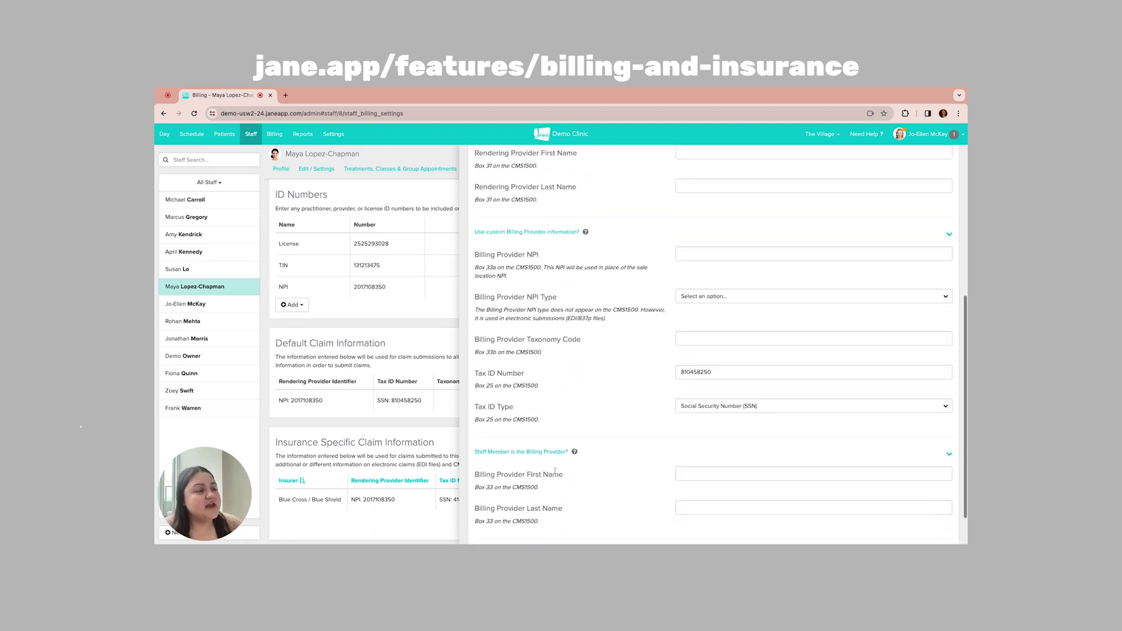
scroll(555, 471, "down", 2)
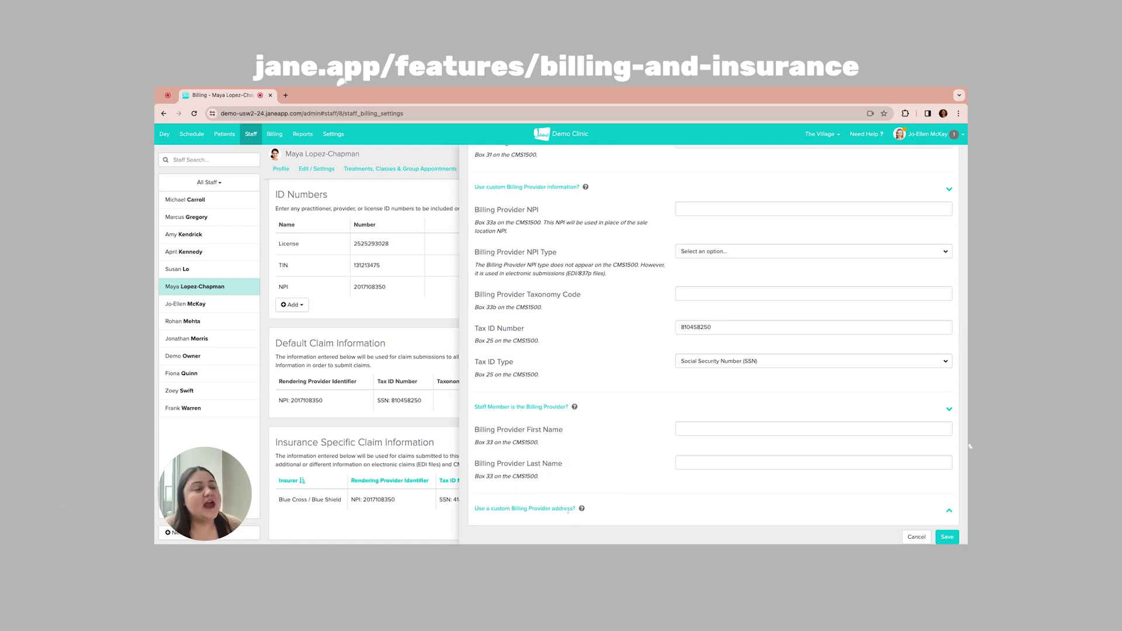
left_click(567, 510)
scroll(599, 416, "down", 3)
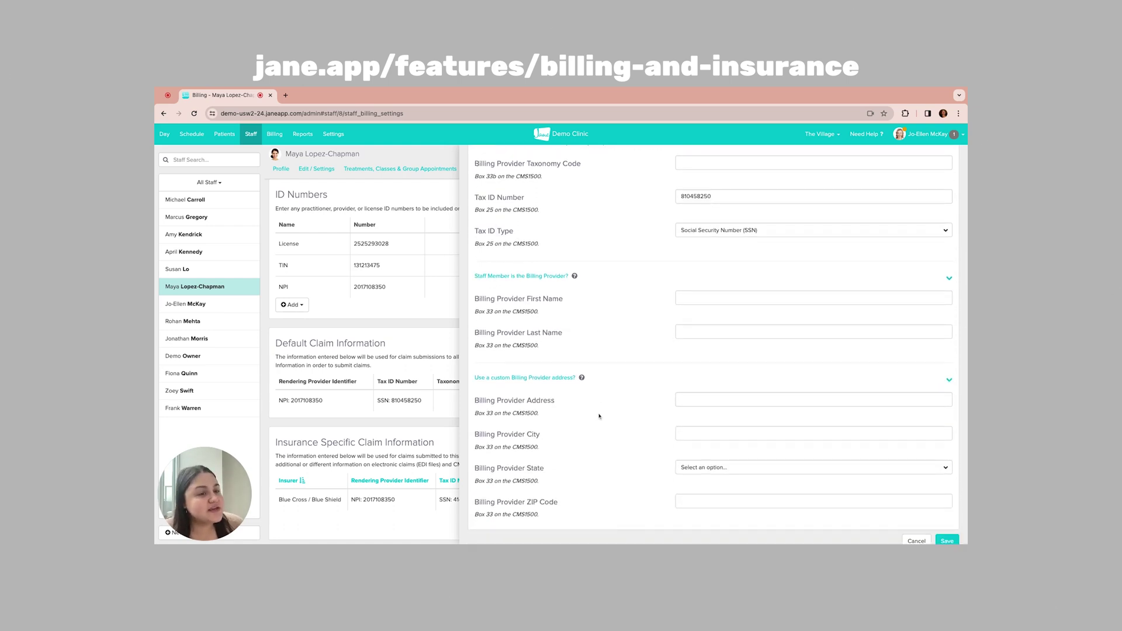
scroll(598, 416, "up", 4)
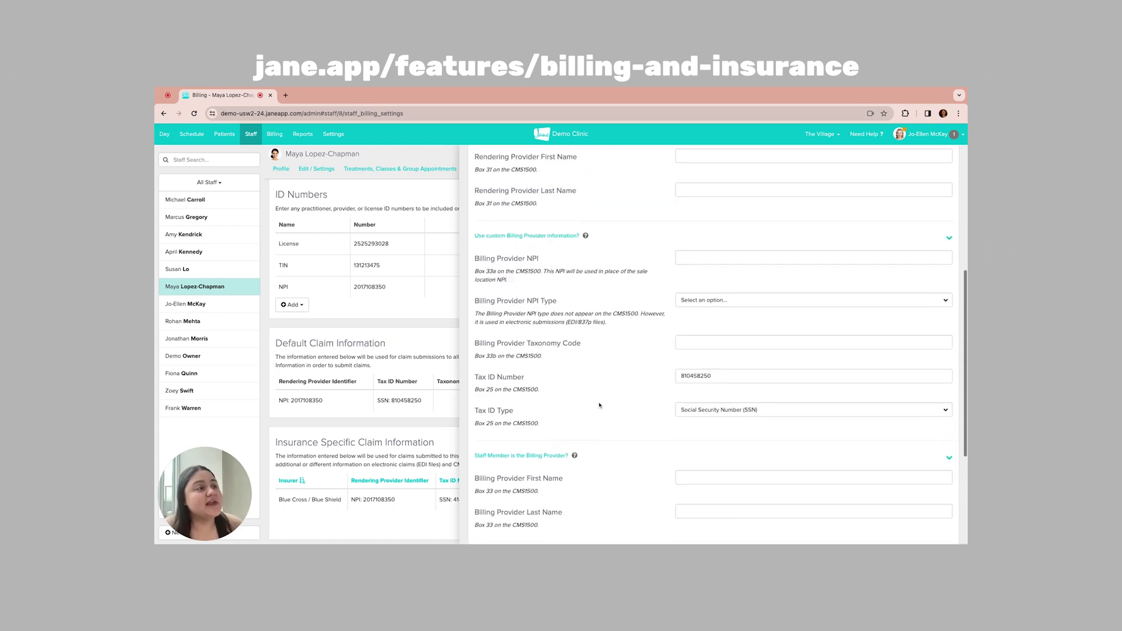
scroll(586, 396, "up", 2)
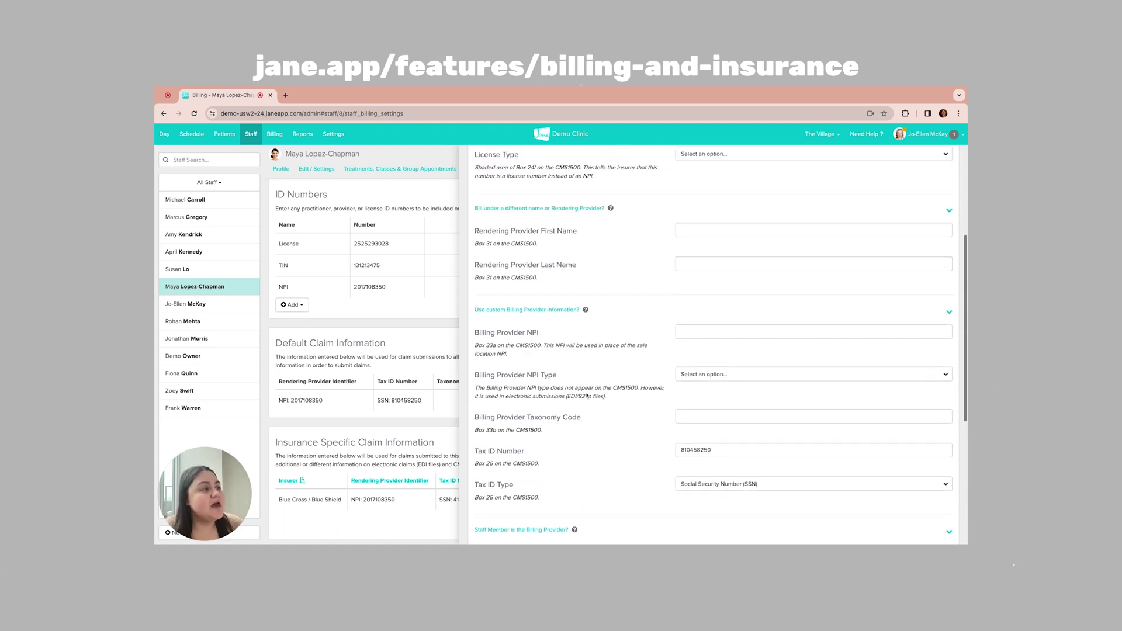
scroll(696, 568, "up", 2)
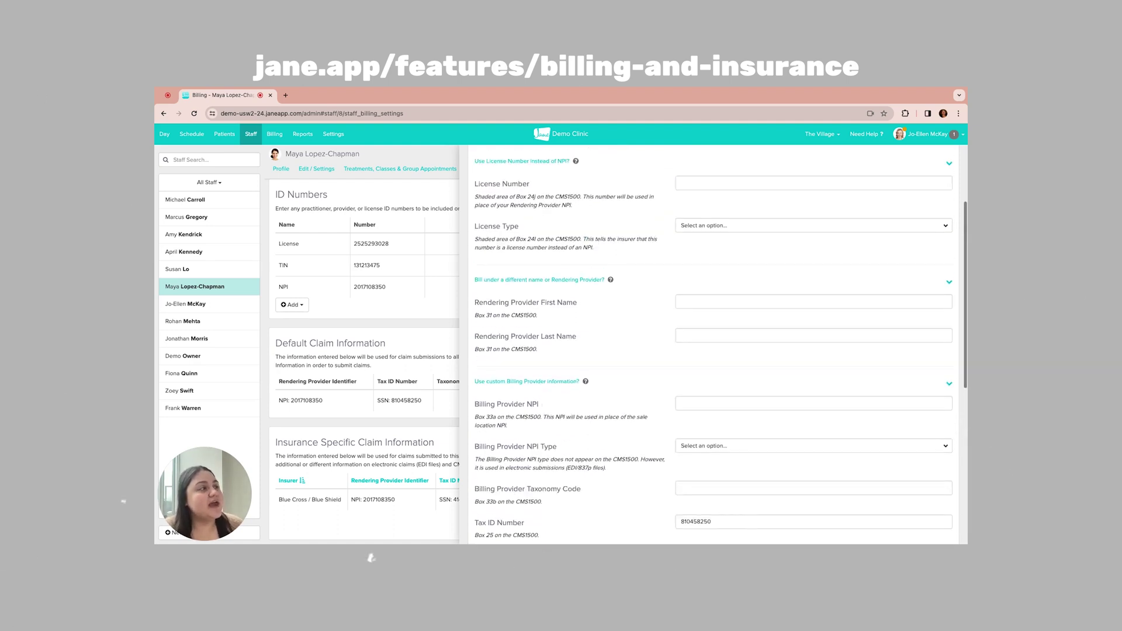
scroll(713, 345, "down", 4)
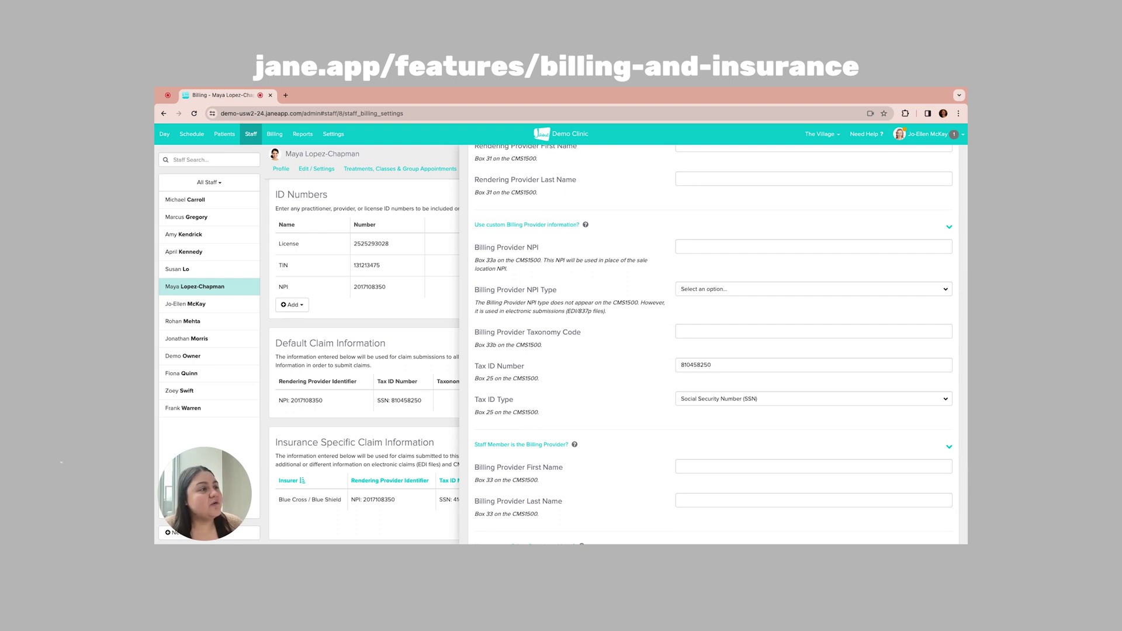
Step: Set Billing Provider NPI Type to Individual (Type 1) and save the default claim information
left_click(763, 292)
left_click(762, 302)
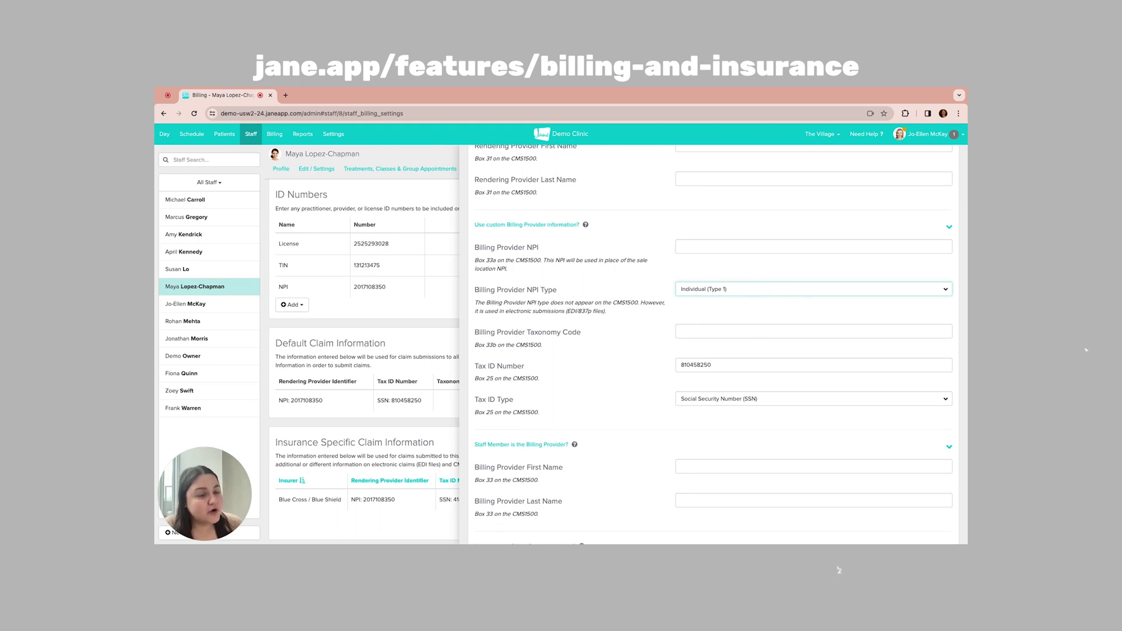
scroll(718, 345, "down", 3)
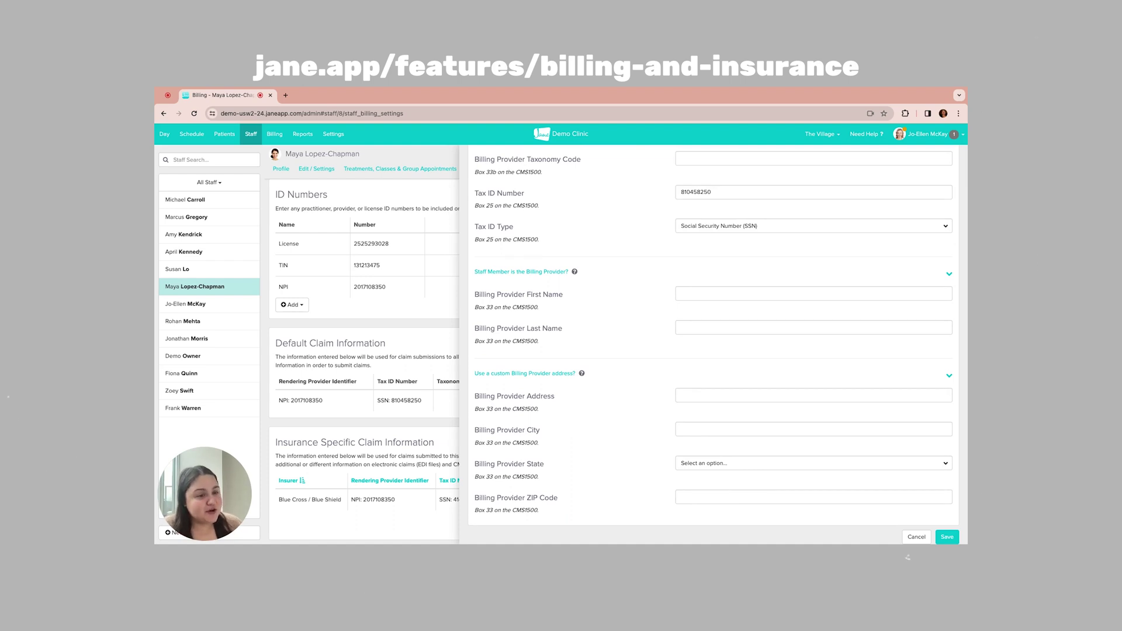
left_click(952, 538)
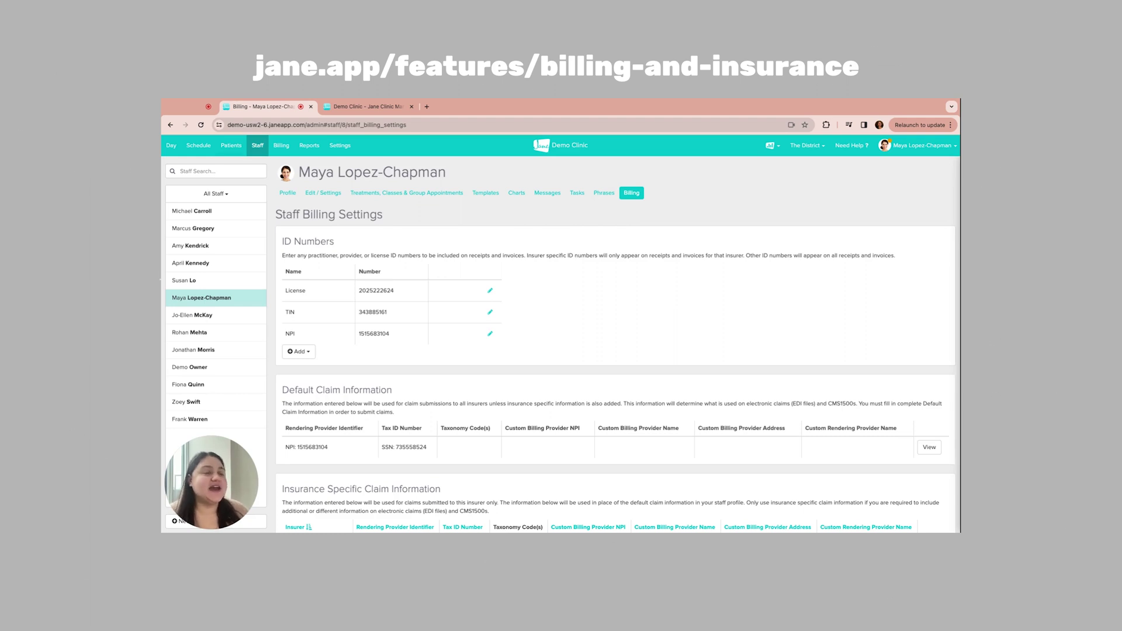
Step: Open the demo patient's profile from the patient list
left_click(227, 151)
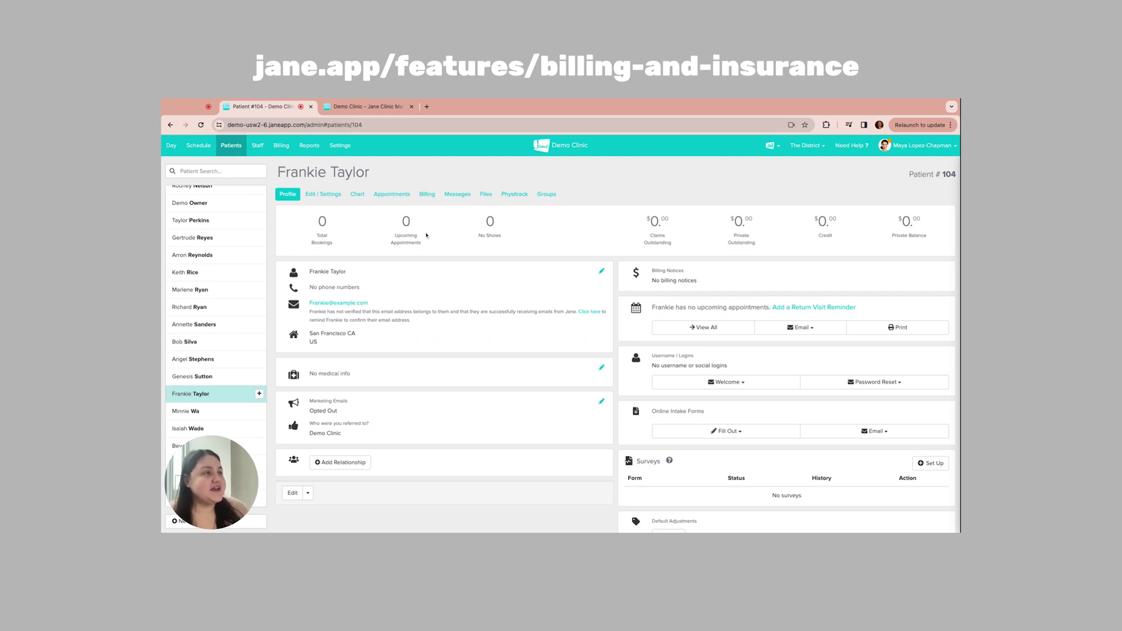
Step: Add a Blue Cross / Blue Shield policy in the patient's billing, entering the subscriber member ID, and save
left_click(427, 196)
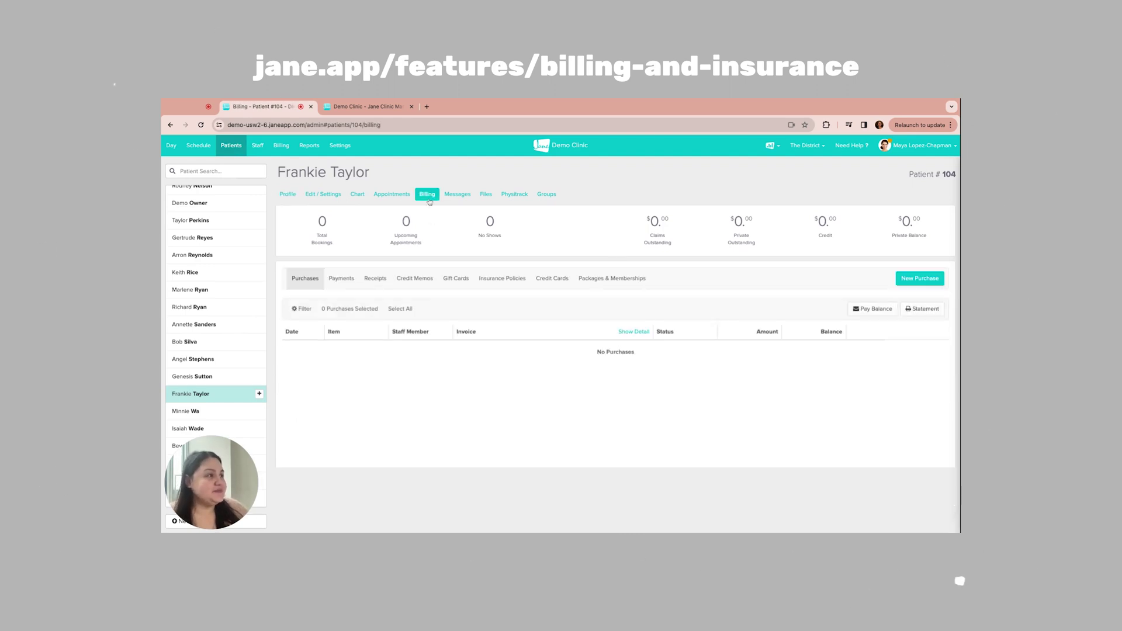
left_click(509, 283)
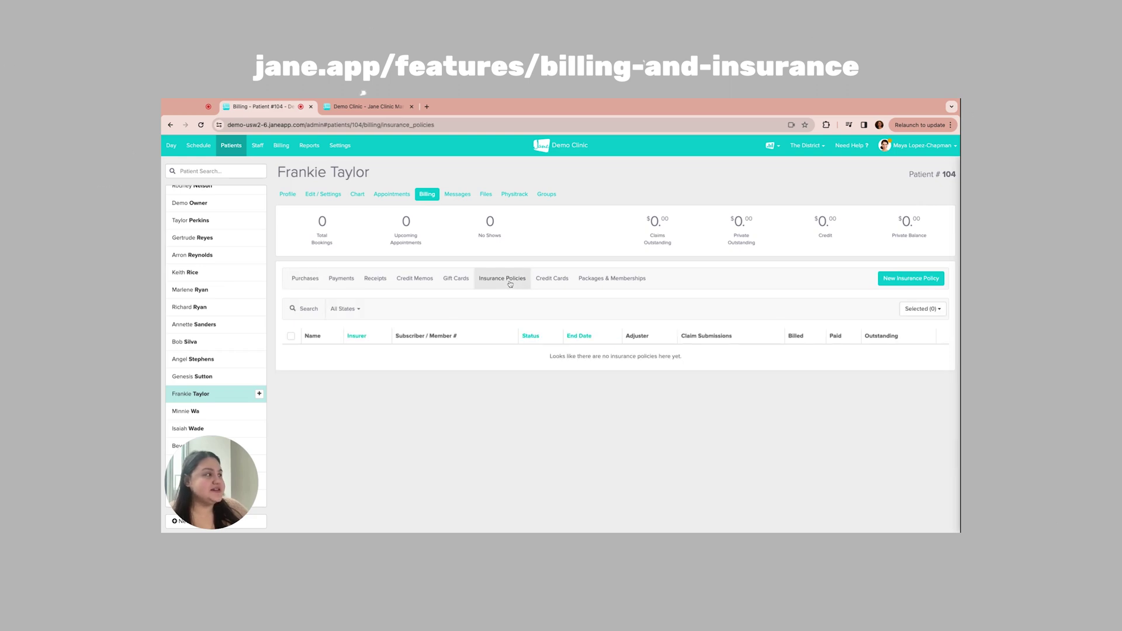
left_click(903, 280)
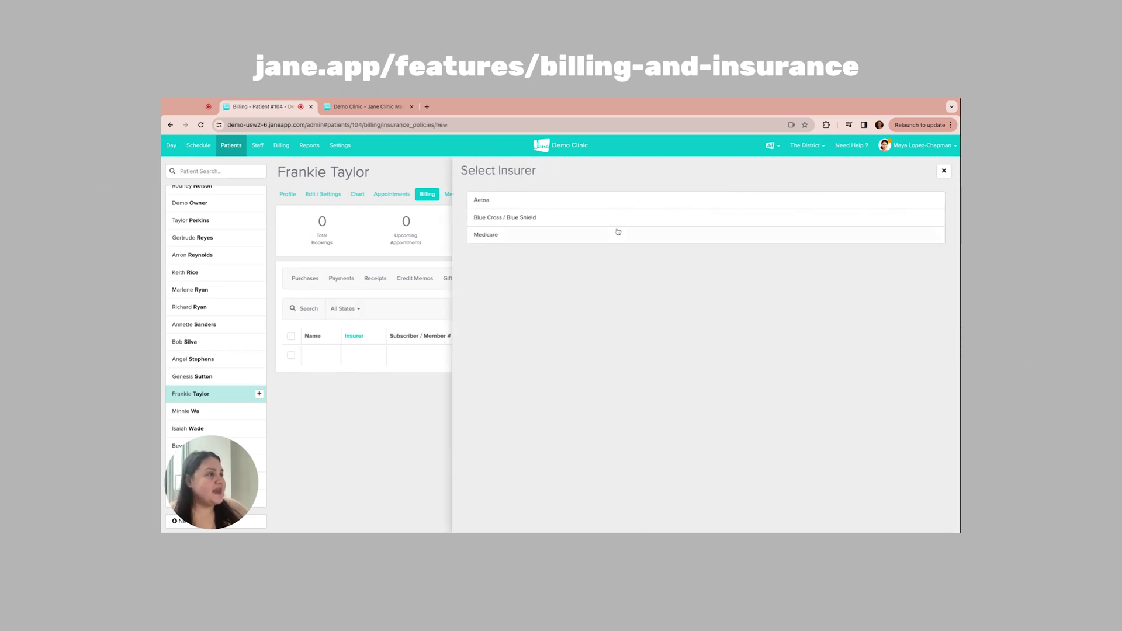
left_click(570, 217)
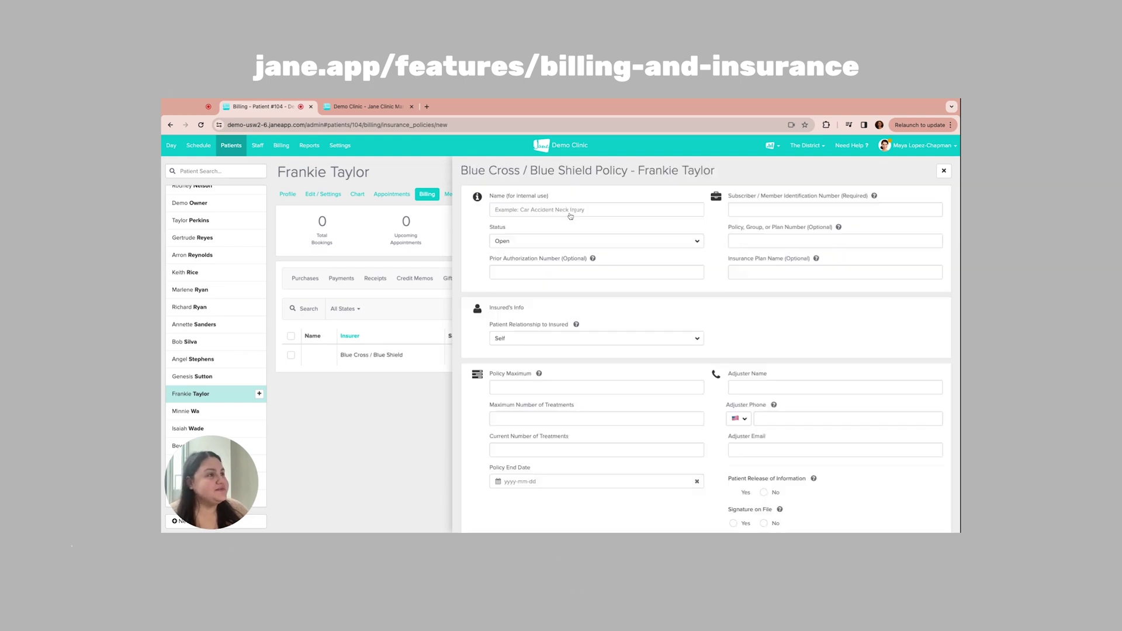
left_click(751, 210)
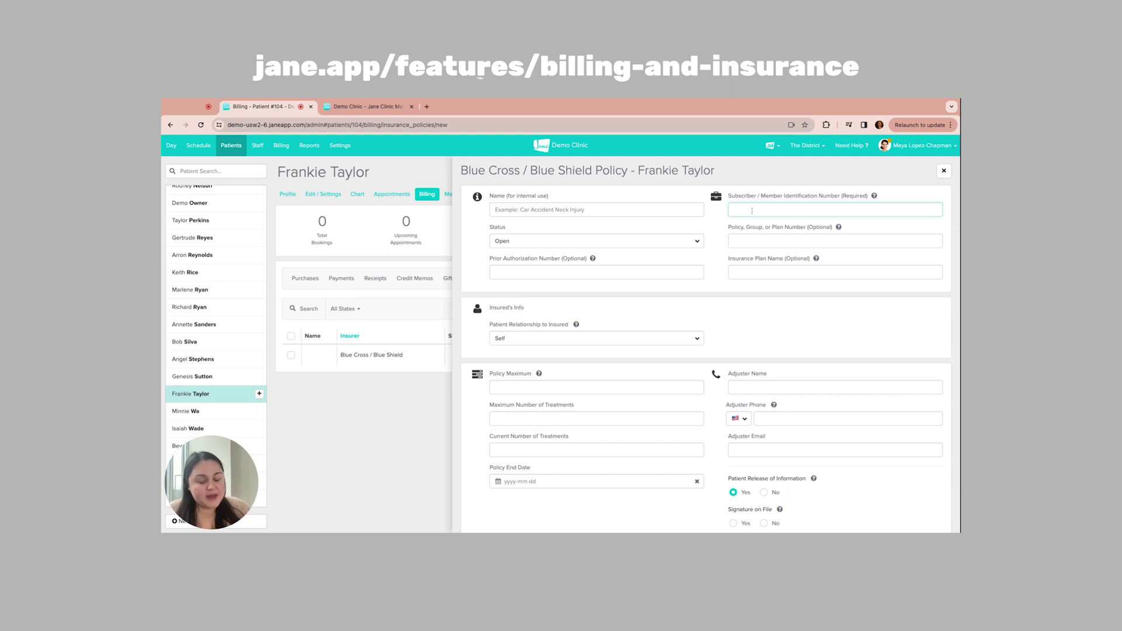
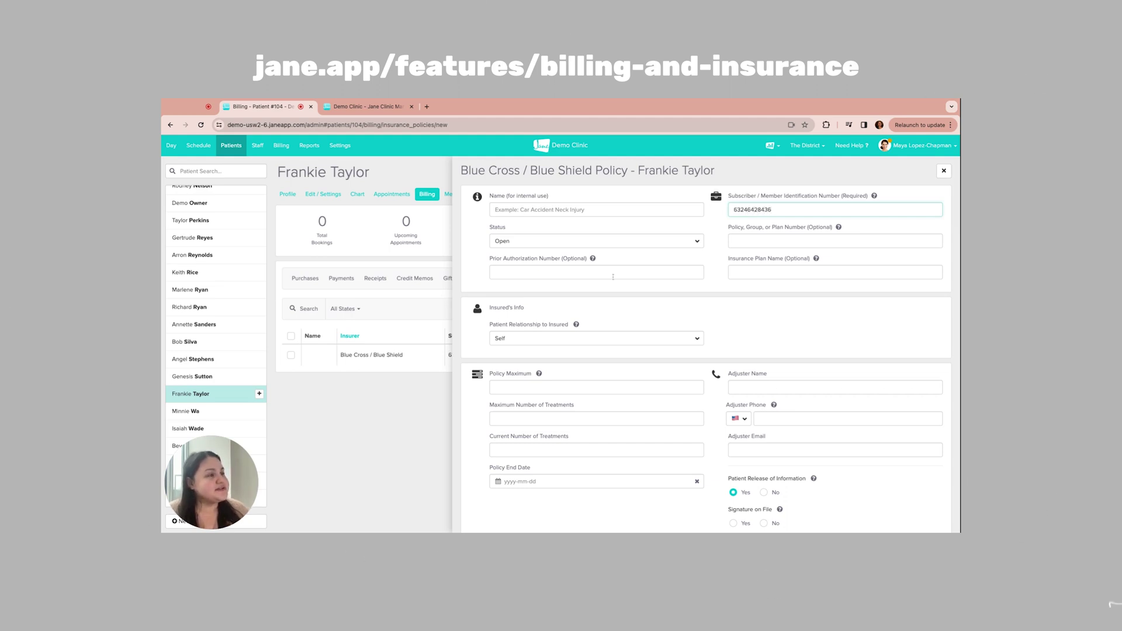
scroll(613, 277, "down", 3)
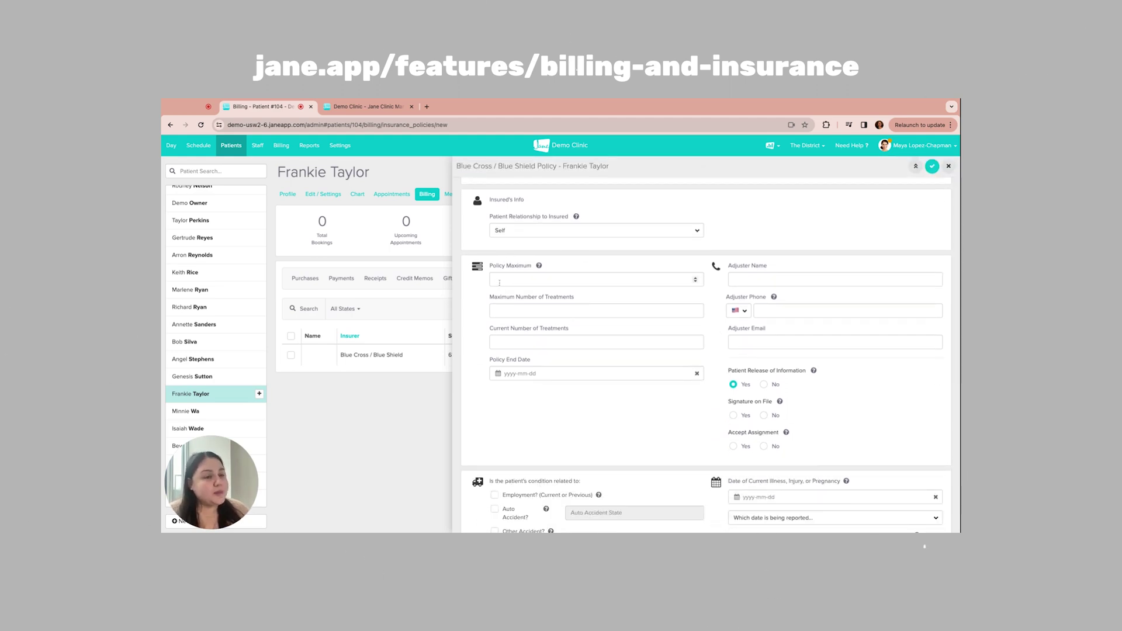
scroll(499, 282, "down", 2)
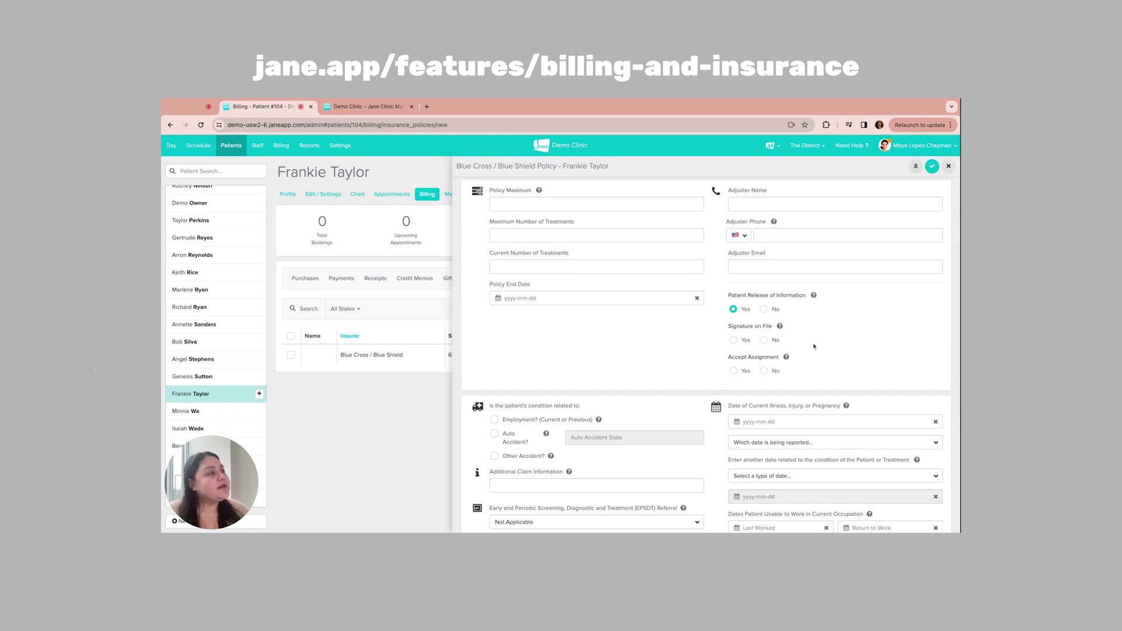
scroll(760, 321, "down", 3)
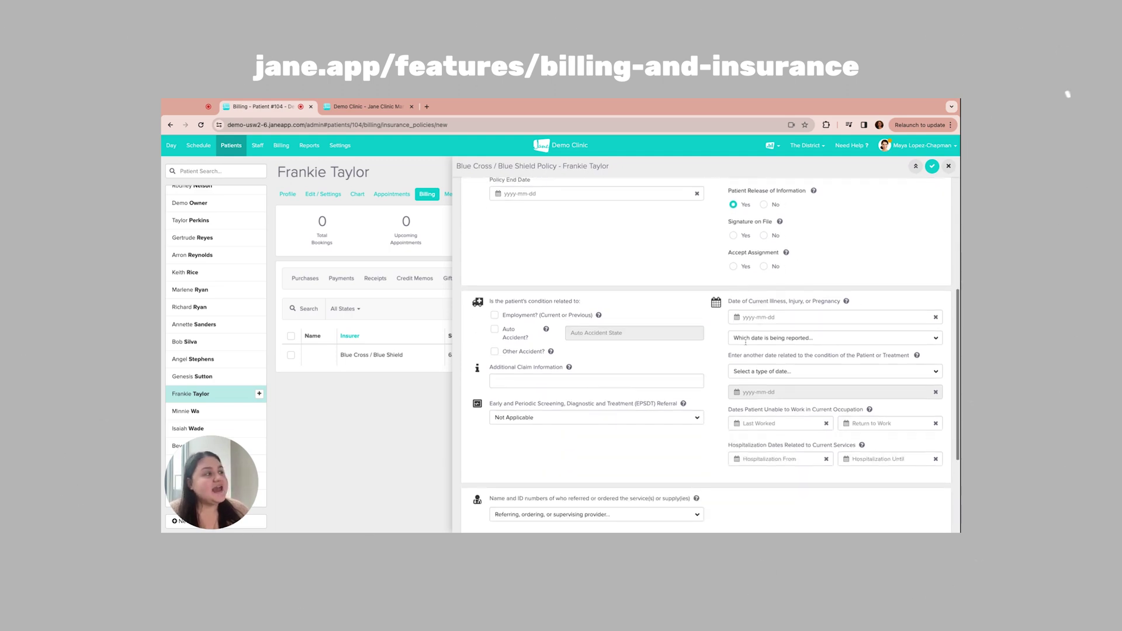
scroll(793, 321, "down", 3)
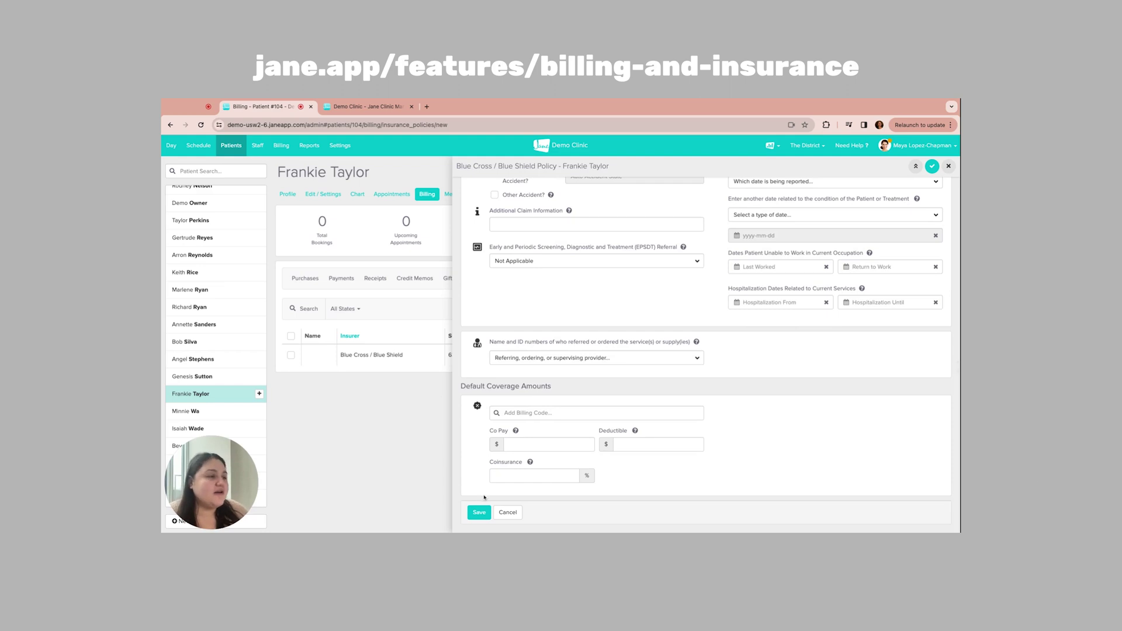
left_click(484, 515)
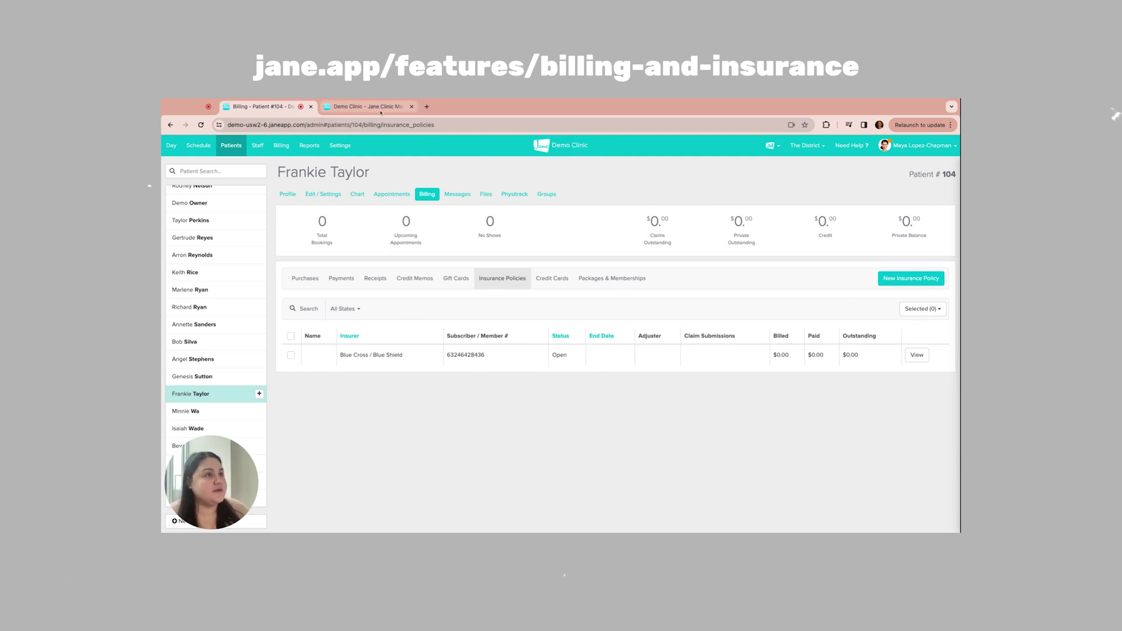
Step: Mark Plan/Group/Policy # as Required among the intake form's Insurance Fields
left_click(380, 108)
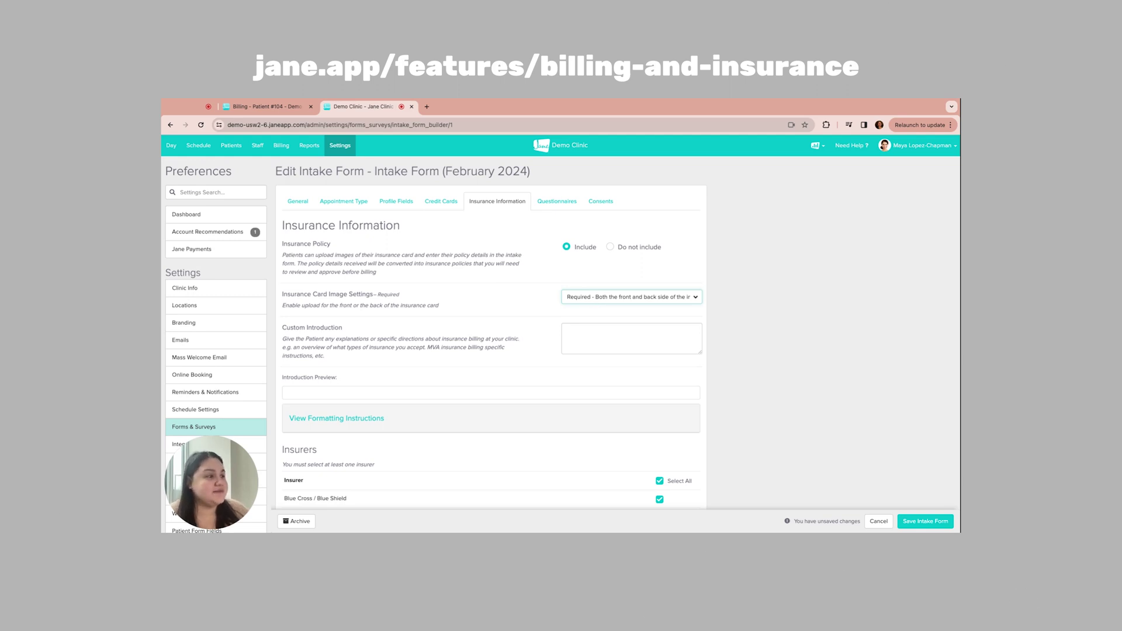
scroll(570, 317, "down", 3)
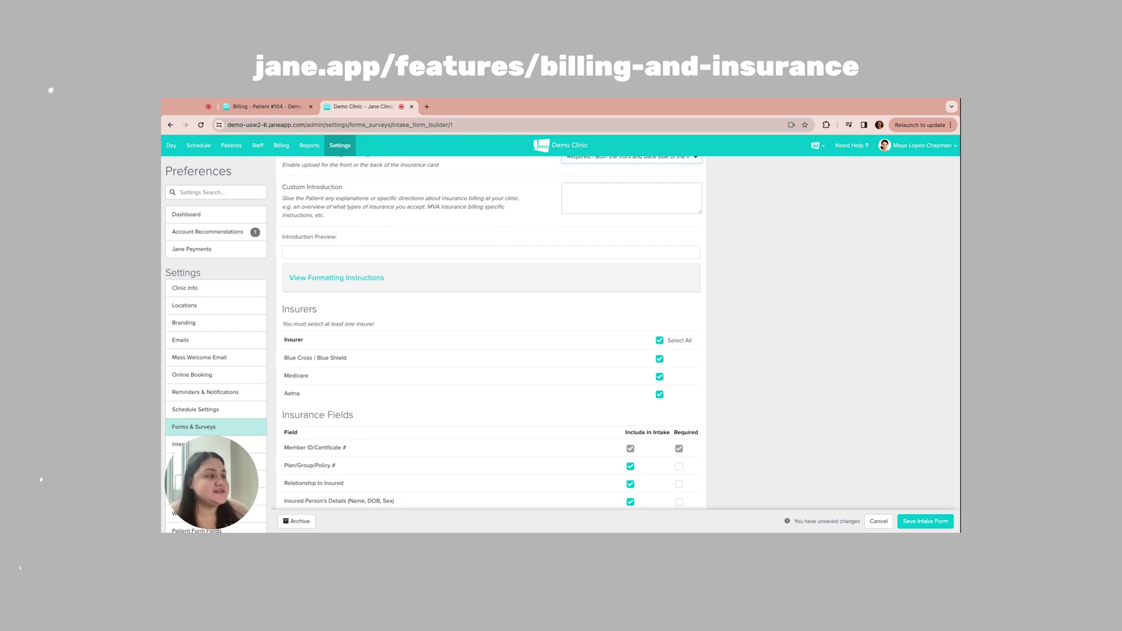
scroll(300, 442, "down", 1)
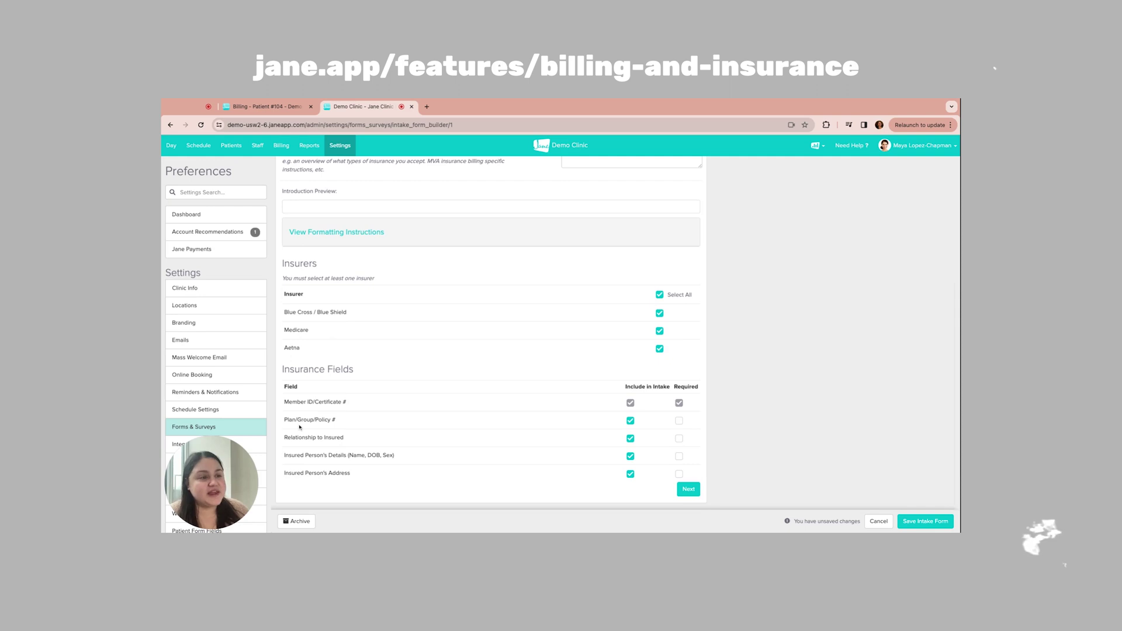
left_click(679, 421)
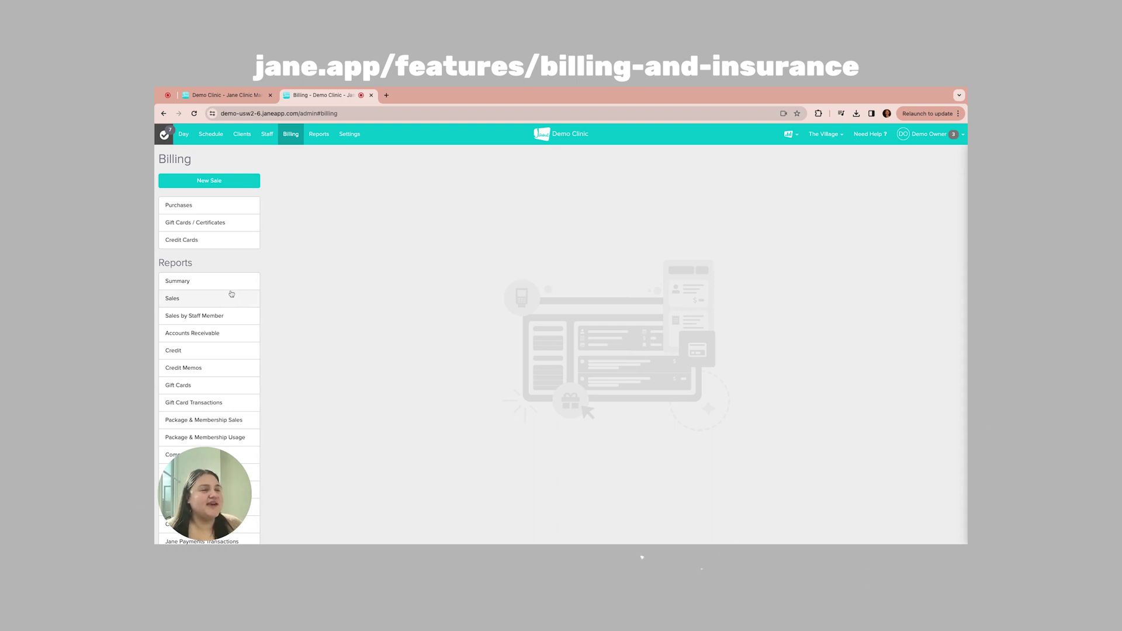
Step: Open the Remittances list and view the Blue Cross / Blue Shield remittance's ERA details
scroll(231, 294, "down", 10)
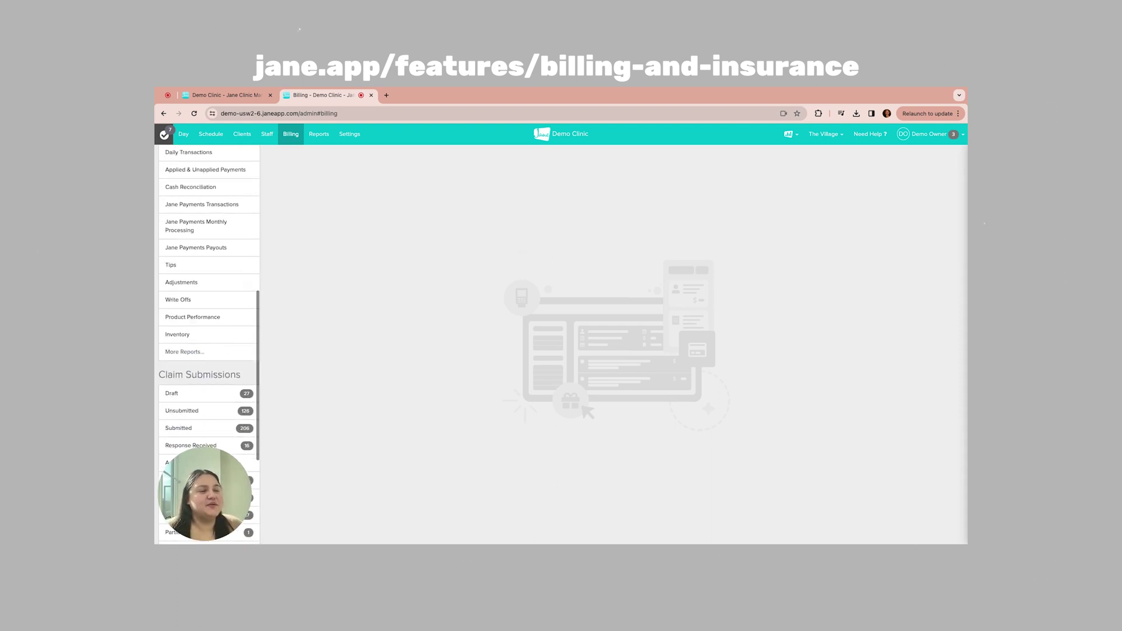
left_click(215, 400)
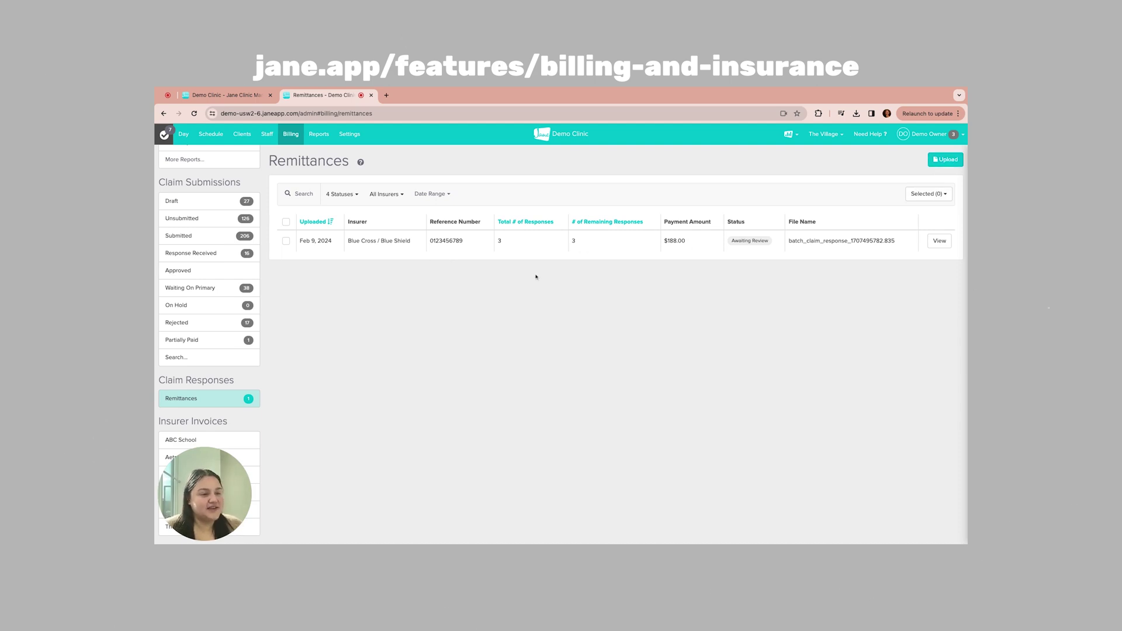
left_click(940, 242)
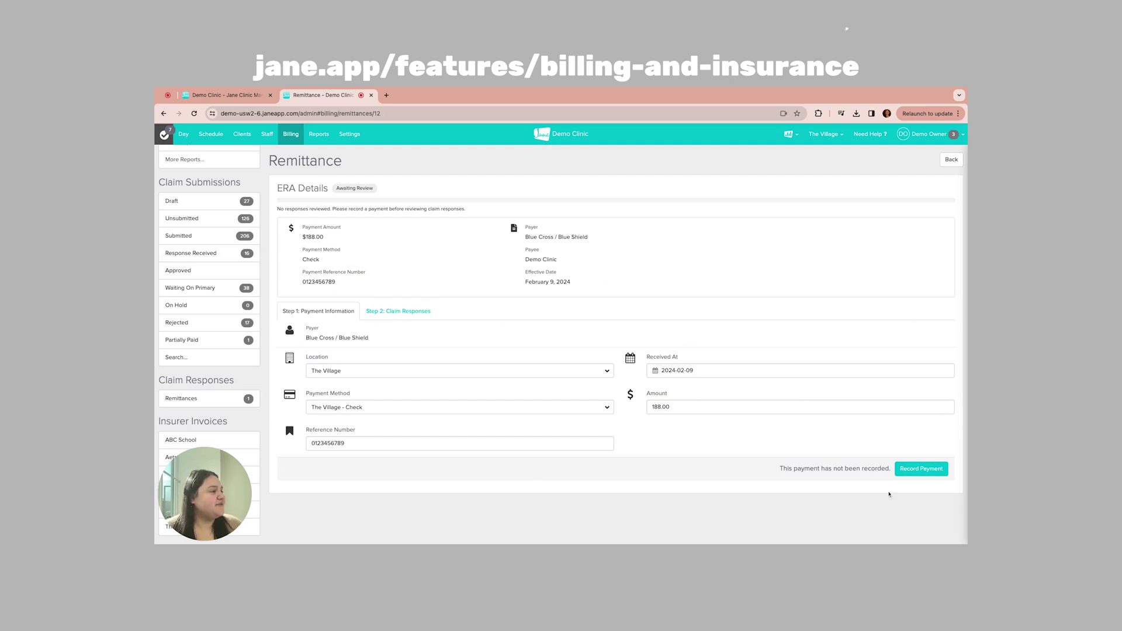
Step: Record the $188.00 remittance payment and open the first of its three claim responses
left_click(918, 471)
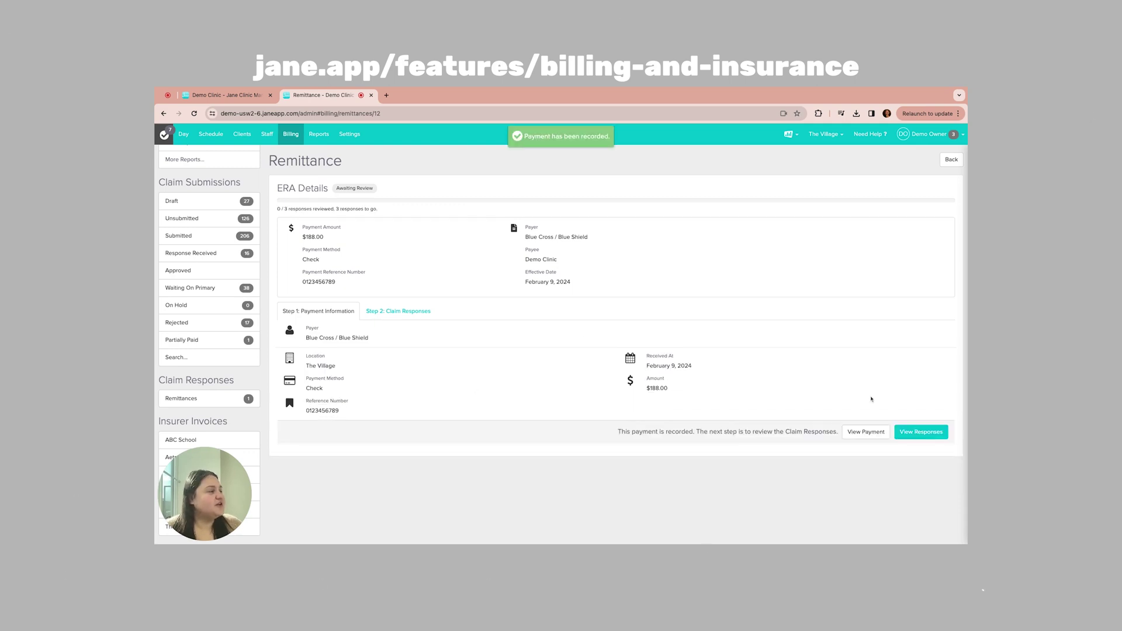
left_click(912, 432)
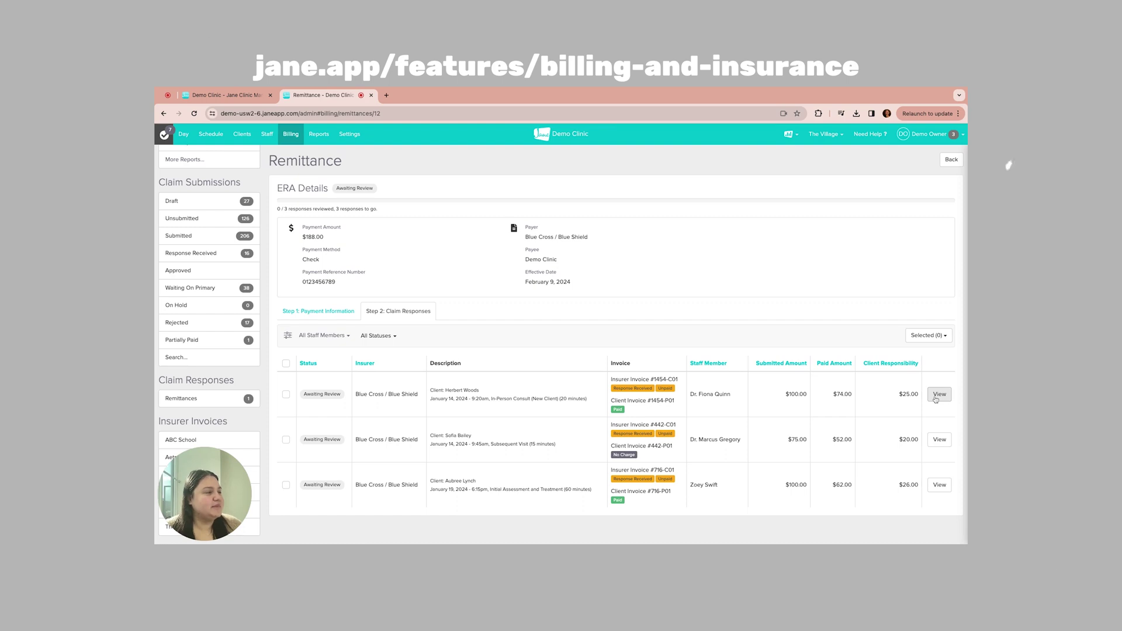
left_click(937, 395)
Step: Apply the first claim response to its invoice so the remittance shows 1 of 3 reviewed
left_click(938, 395)
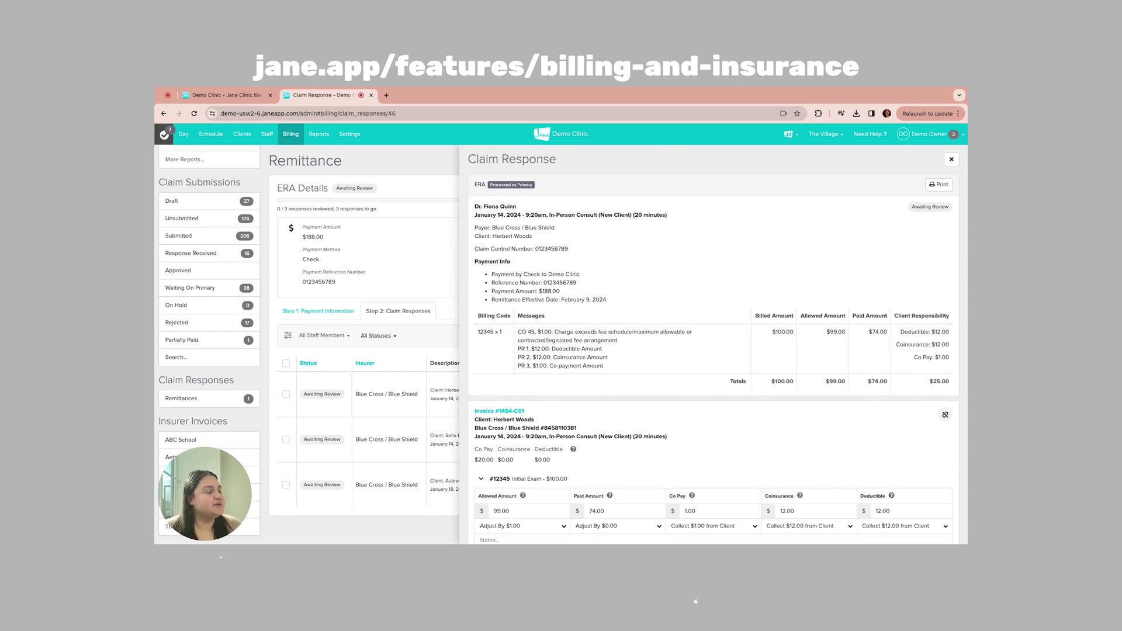
scroll(740, 360, "down", 3)
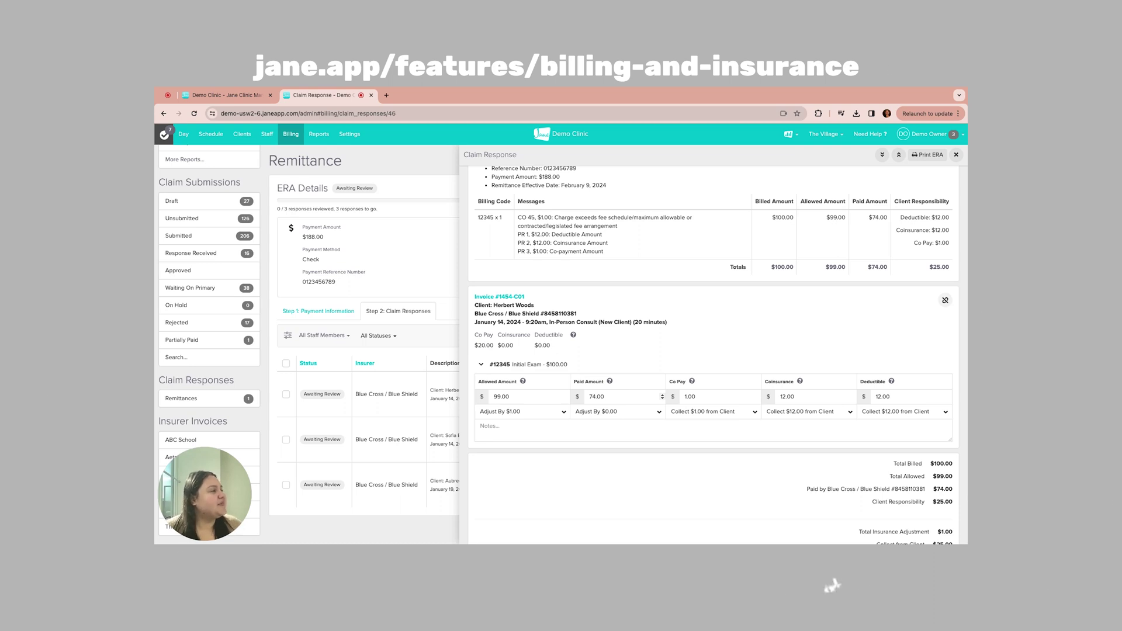
scroll(913, 514, "down", 2)
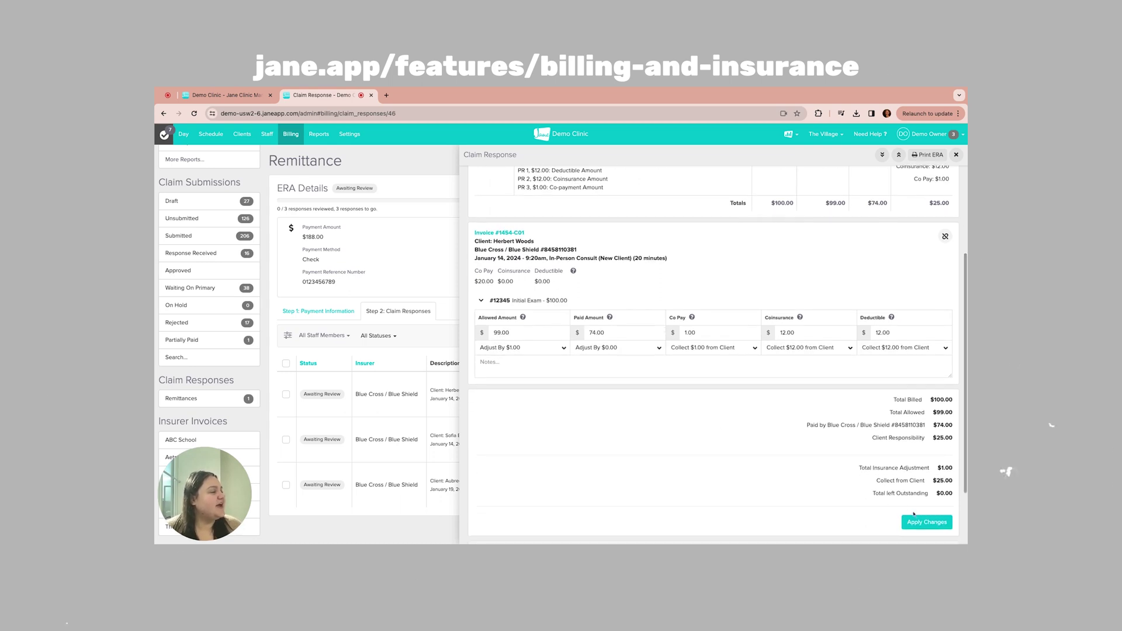
left_click(924, 525)
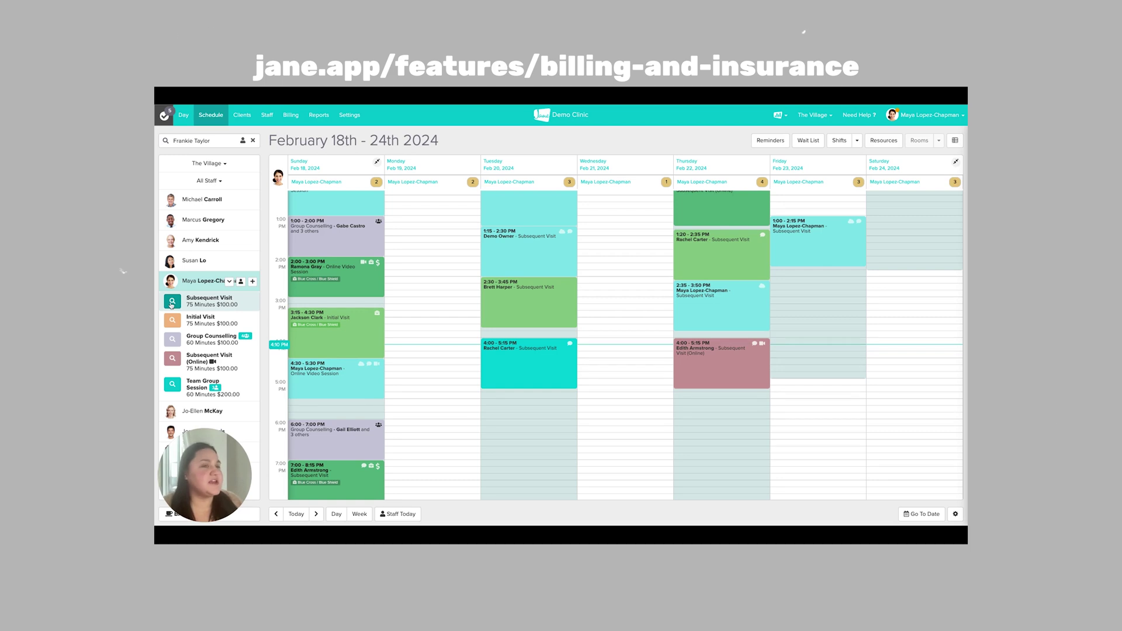
Step: Show open Subsequent Visit slots in the February 18–24, 2024 week view
left_click(172, 301)
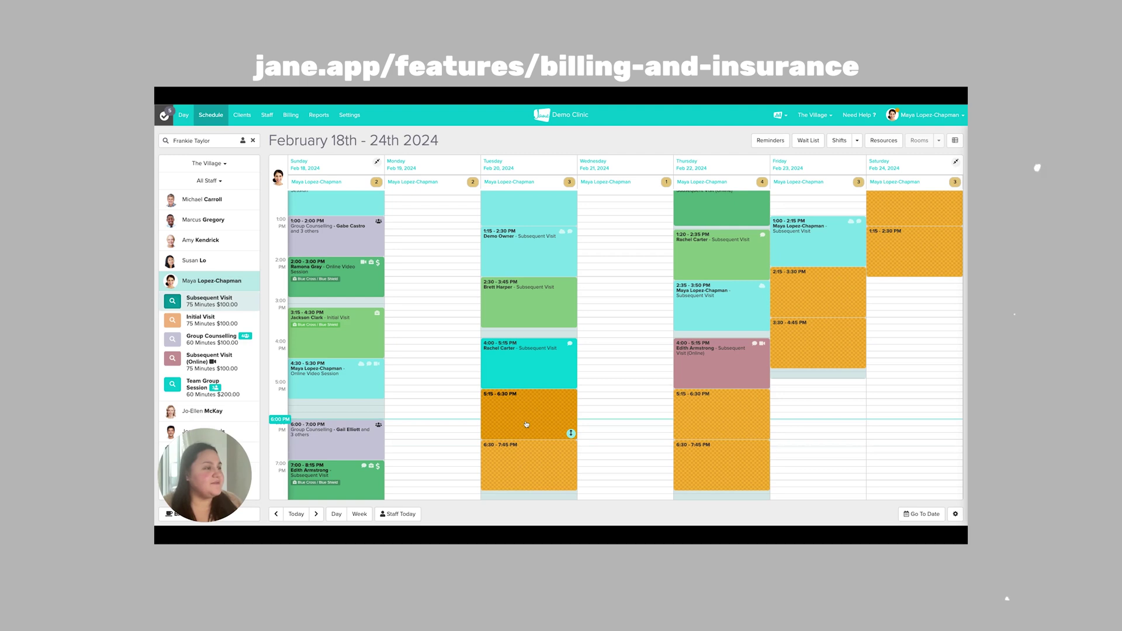
Step: Book the patient into Tuesday February 20, 5:15 PM, billed to their Blue Cross / Blue Shield policy
left_click(526, 424)
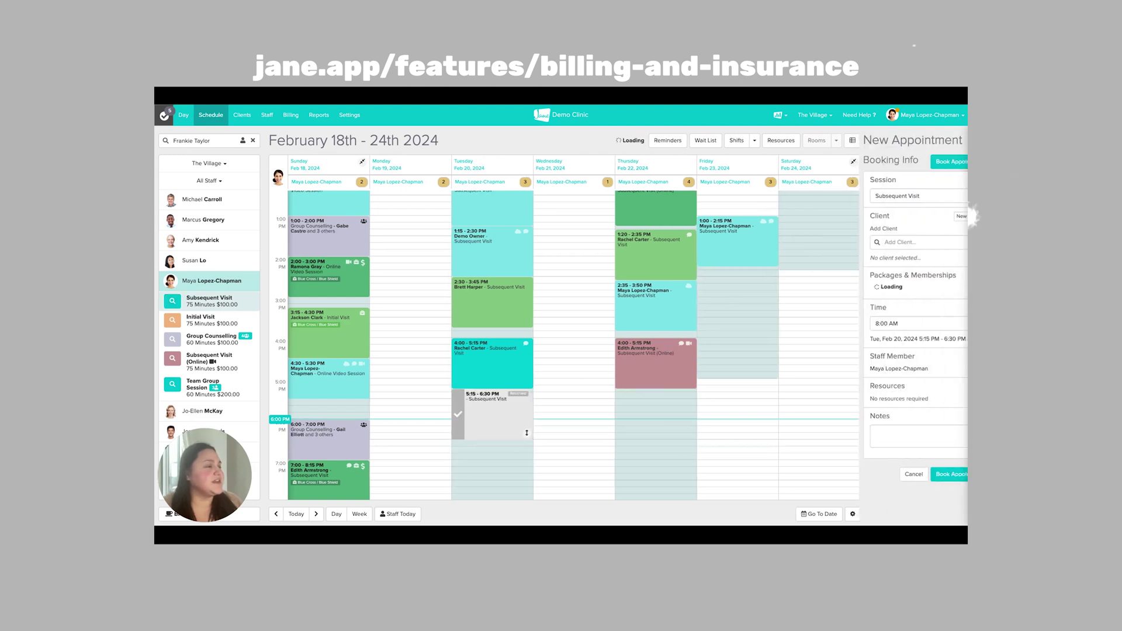
type("frank")
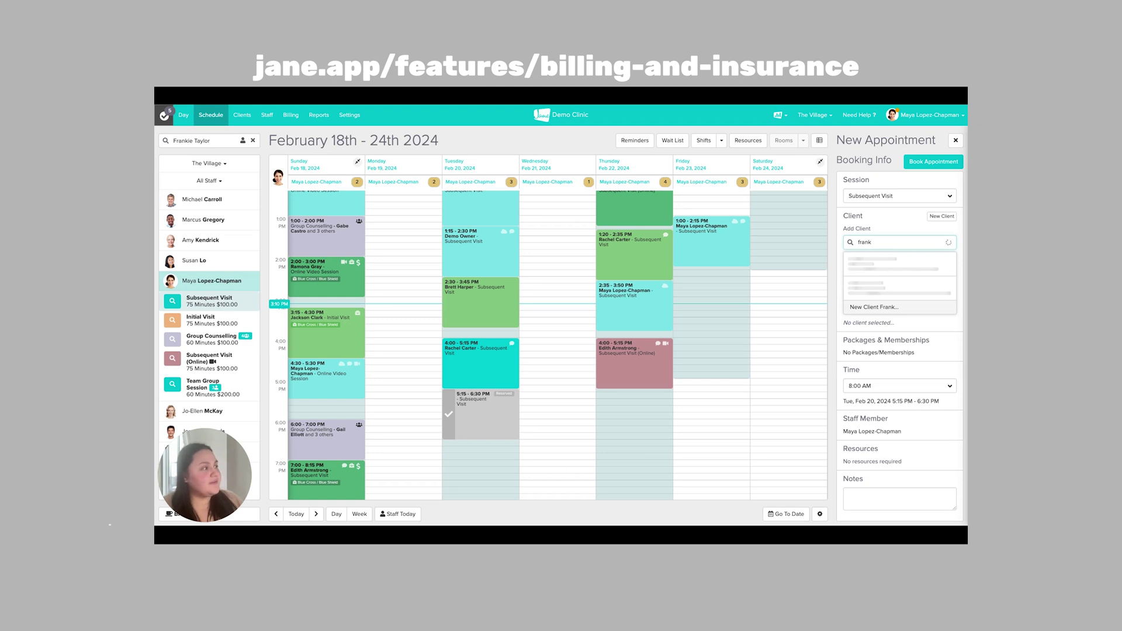
left_click(873, 317)
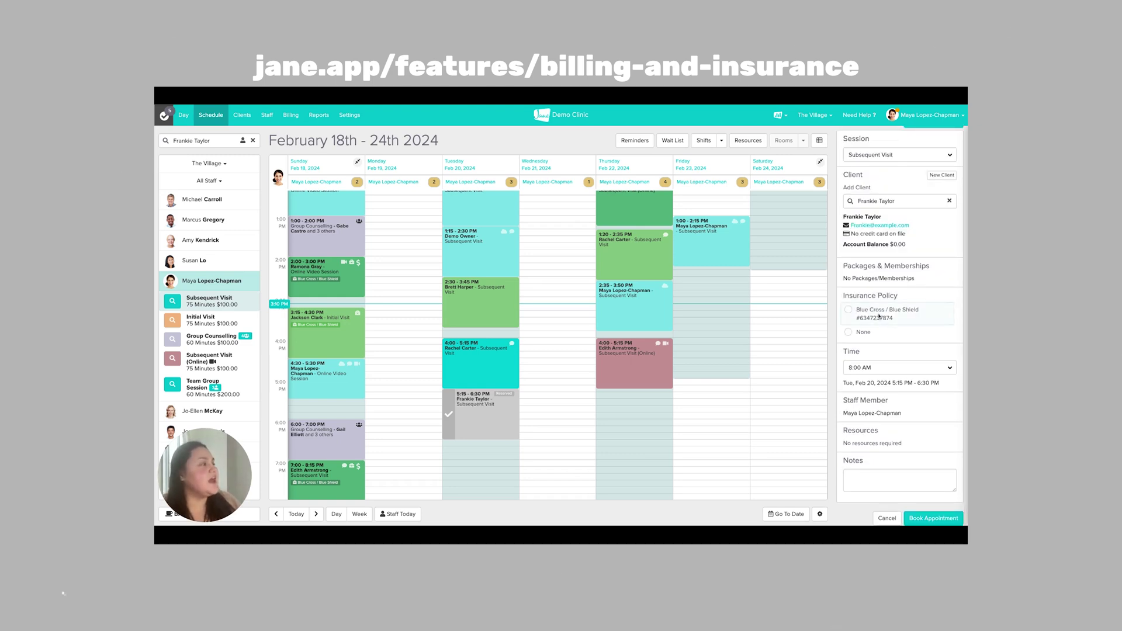
left_click(849, 311)
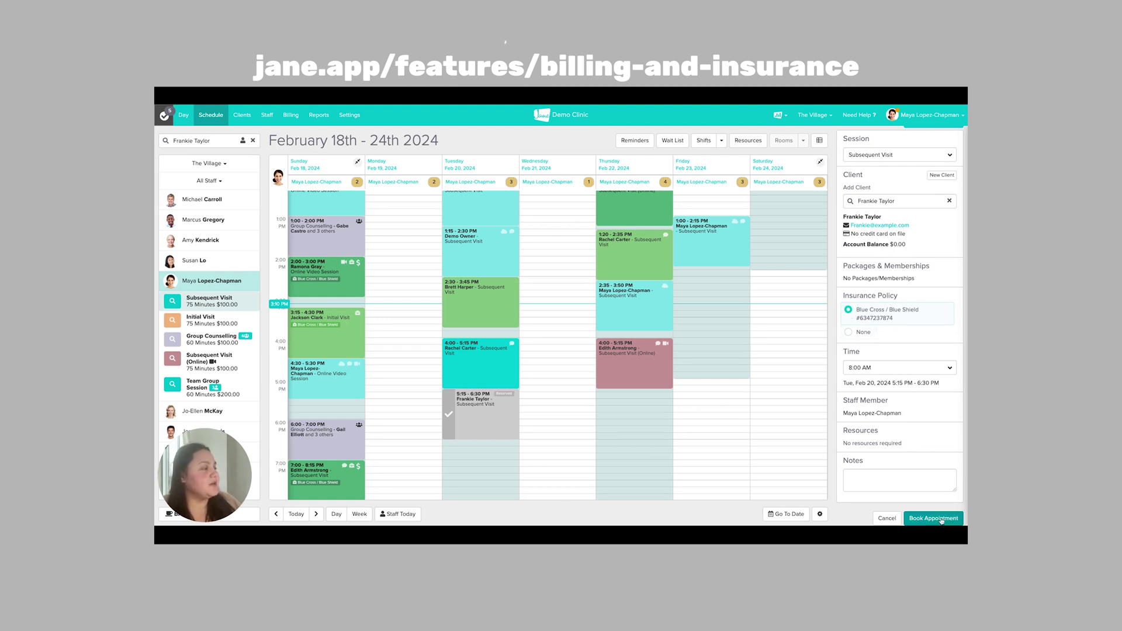
left_click(941, 519)
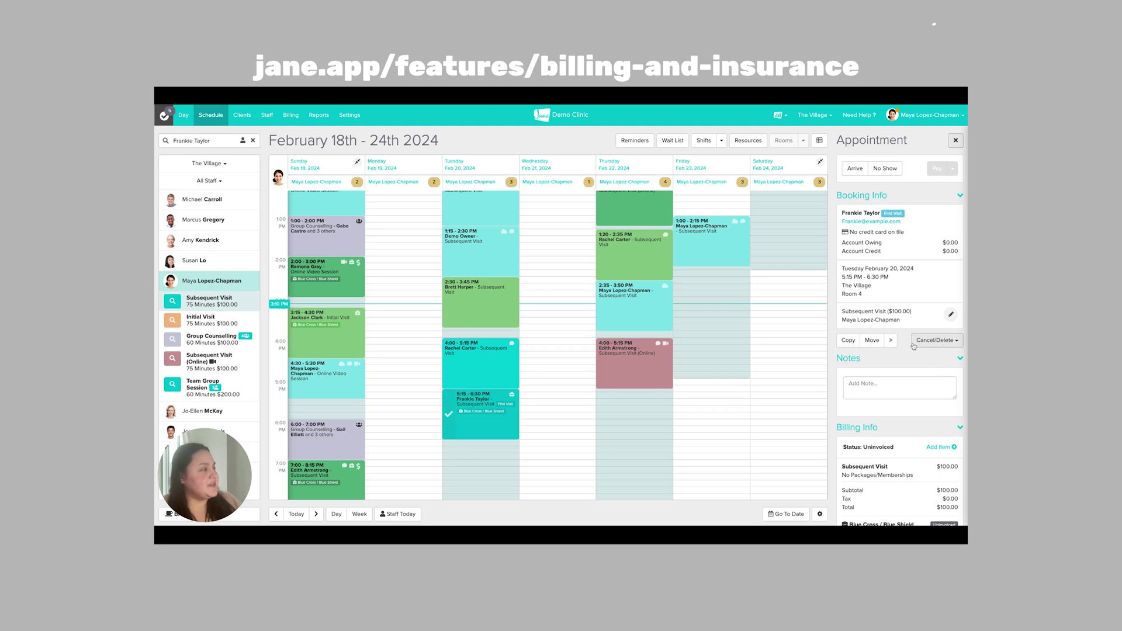
Step: Add the 90791 Psych diagnostic evaluation billing code to the visit, then remove it again
scroll(913, 346, "down", 5)
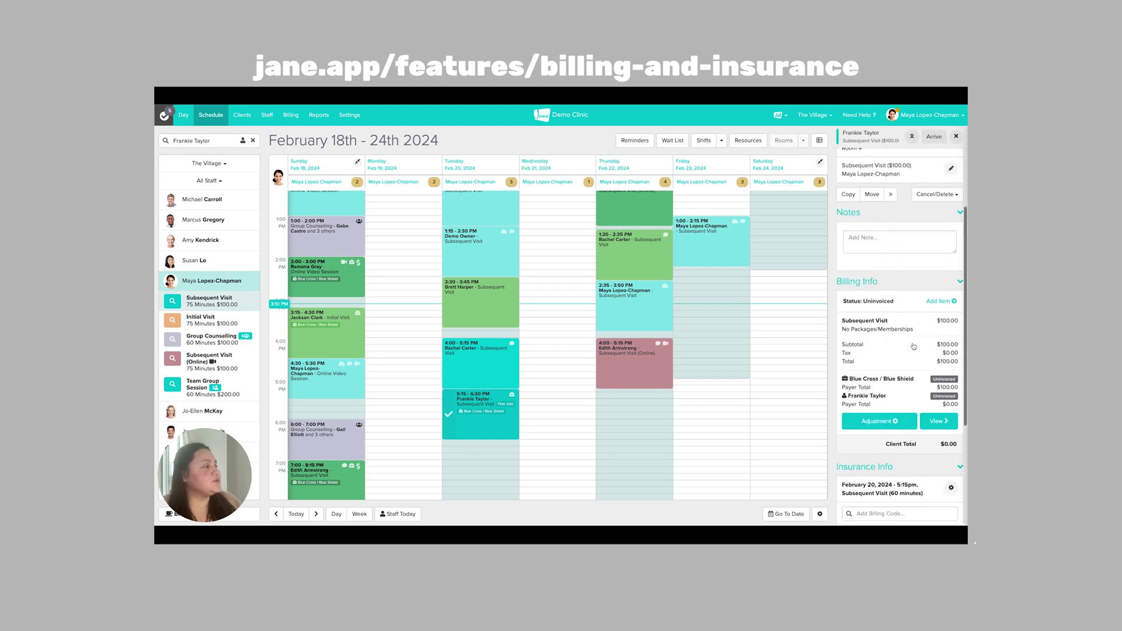
scroll(885, 346, "down", 2)
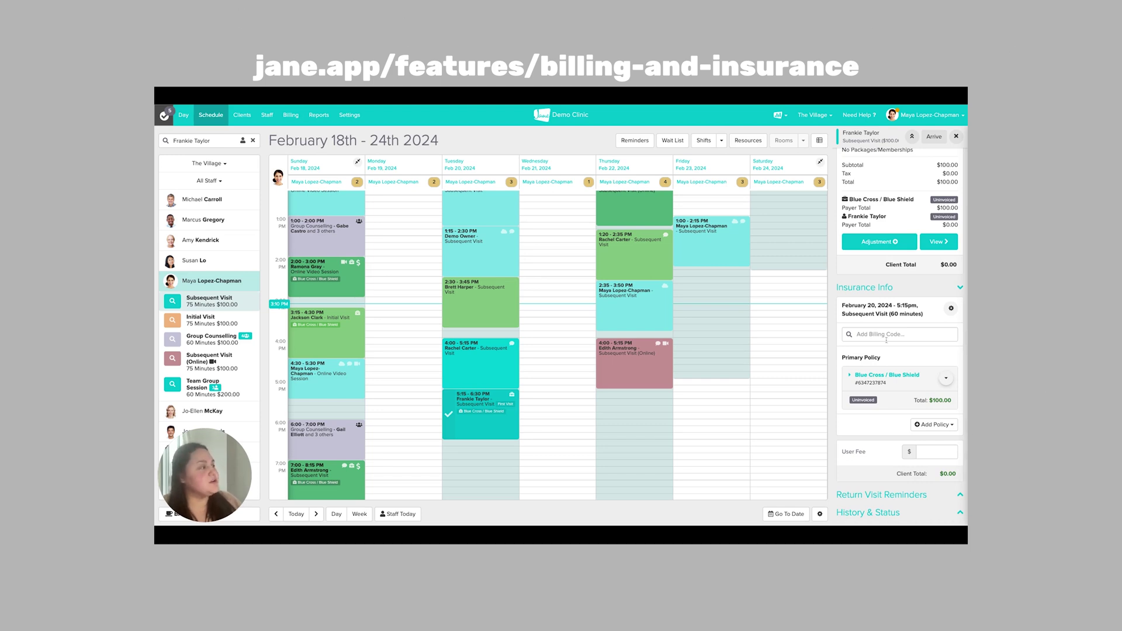
left_click(886, 335)
type("90")
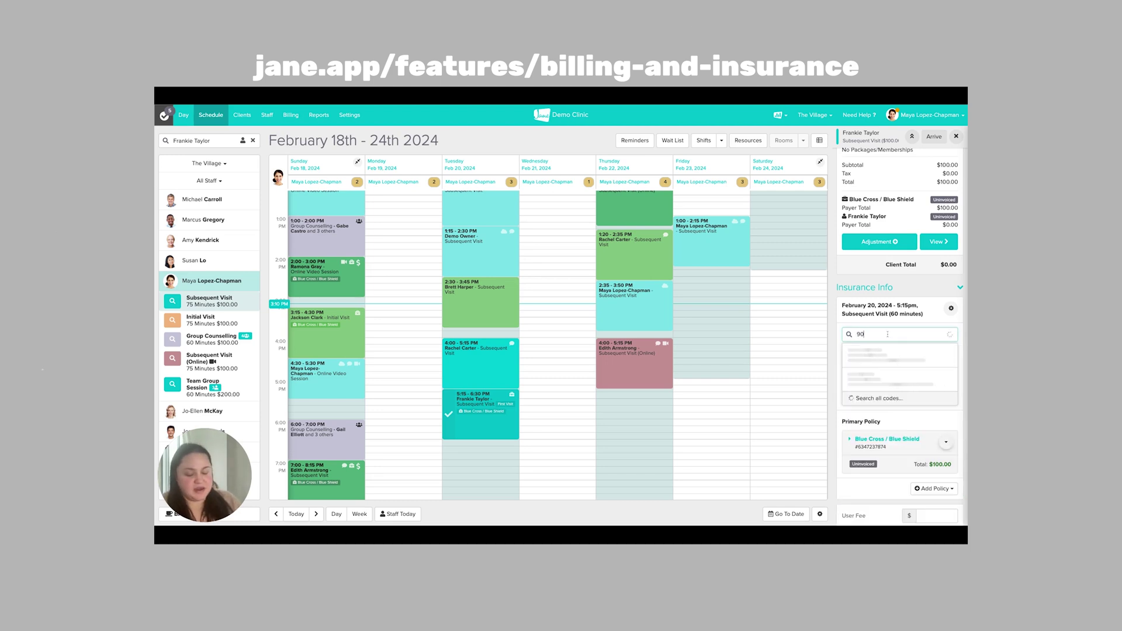
type("7")
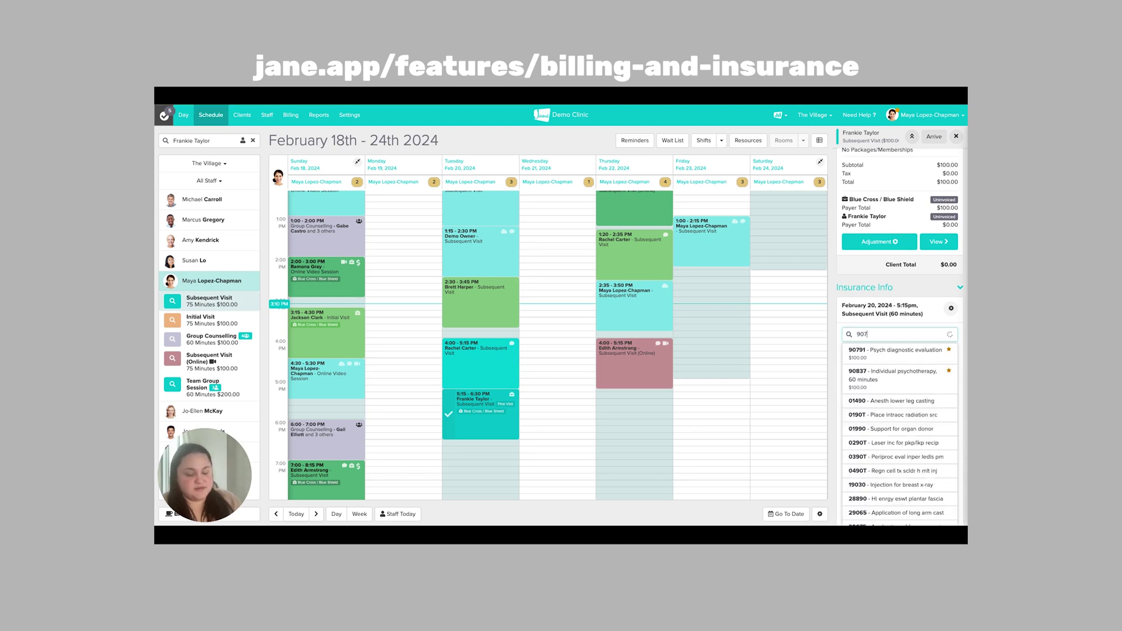
left_click(893, 353)
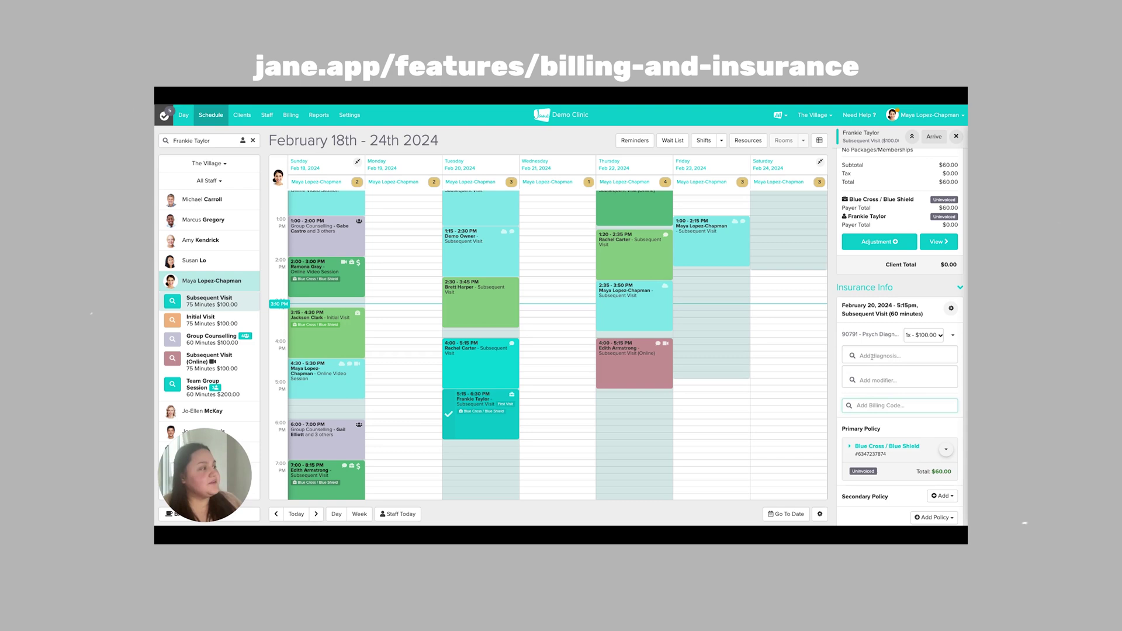
left_click(952, 335)
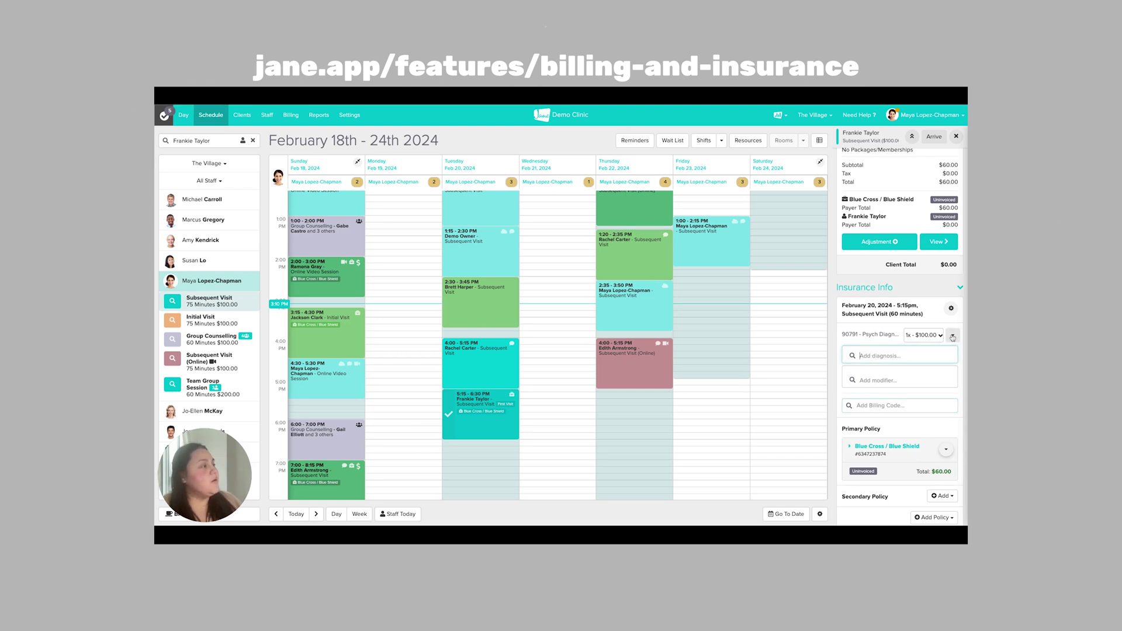
left_click(908, 362)
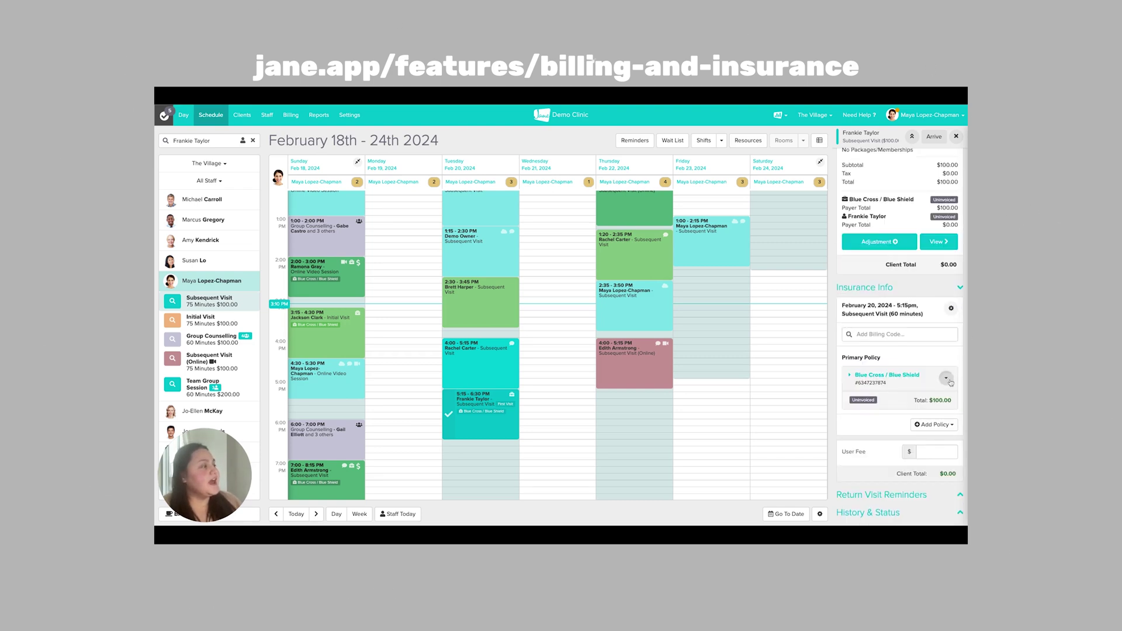
Step: Open the Blue Cross / Blue Shield policy for editing and review its details
left_click(946, 378)
left_click(868, 329)
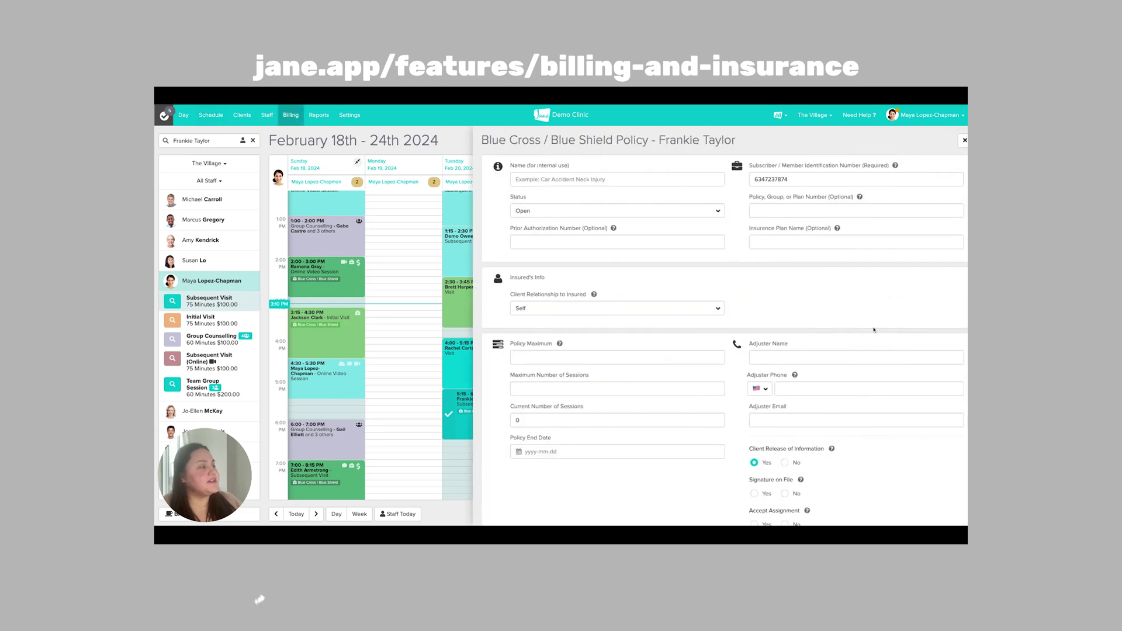
scroll(544, 445, "down", 10)
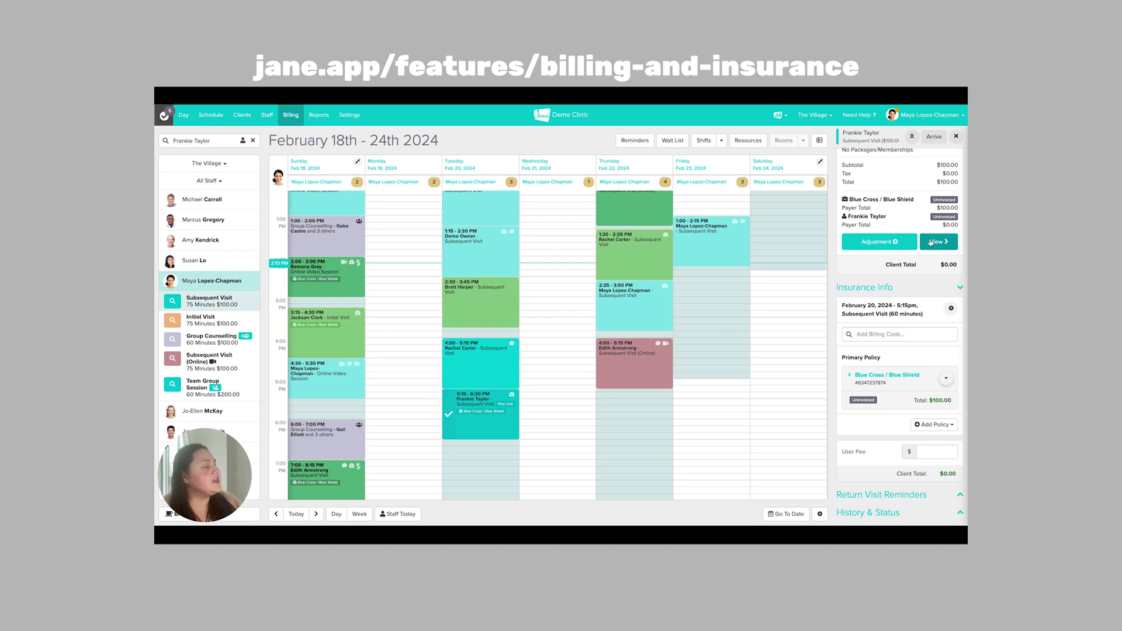
scroll(931, 242, "up", 1)
Step: Start a new Comprehensive Mental Health Treatment Plan entry in the client's chart
scroll(930, 243, "up", 2)
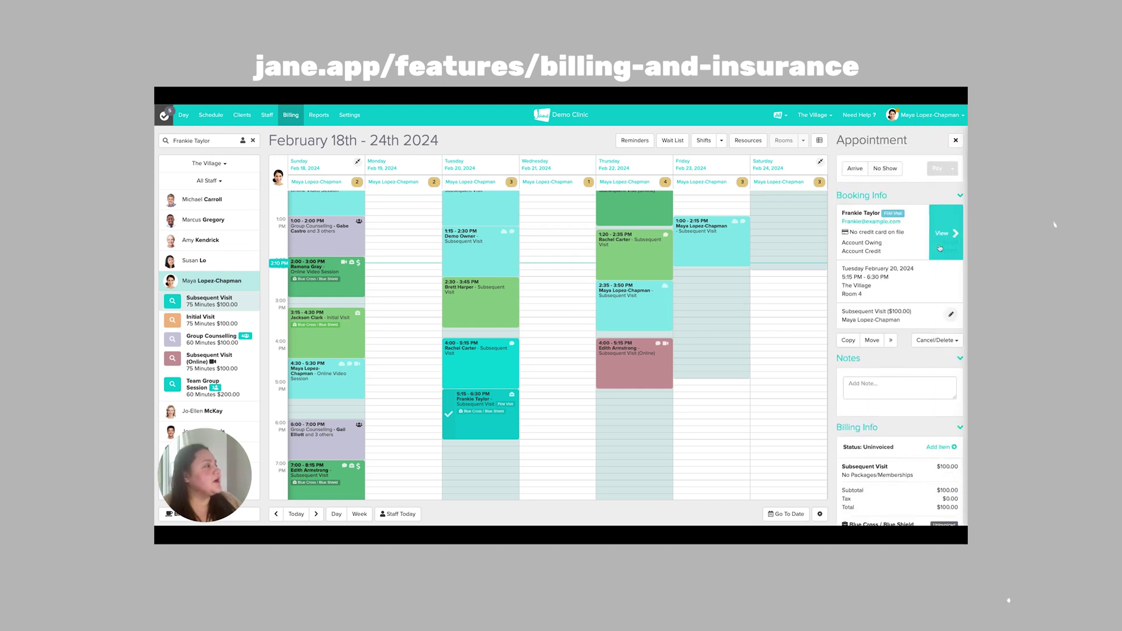
left_click(943, 240)
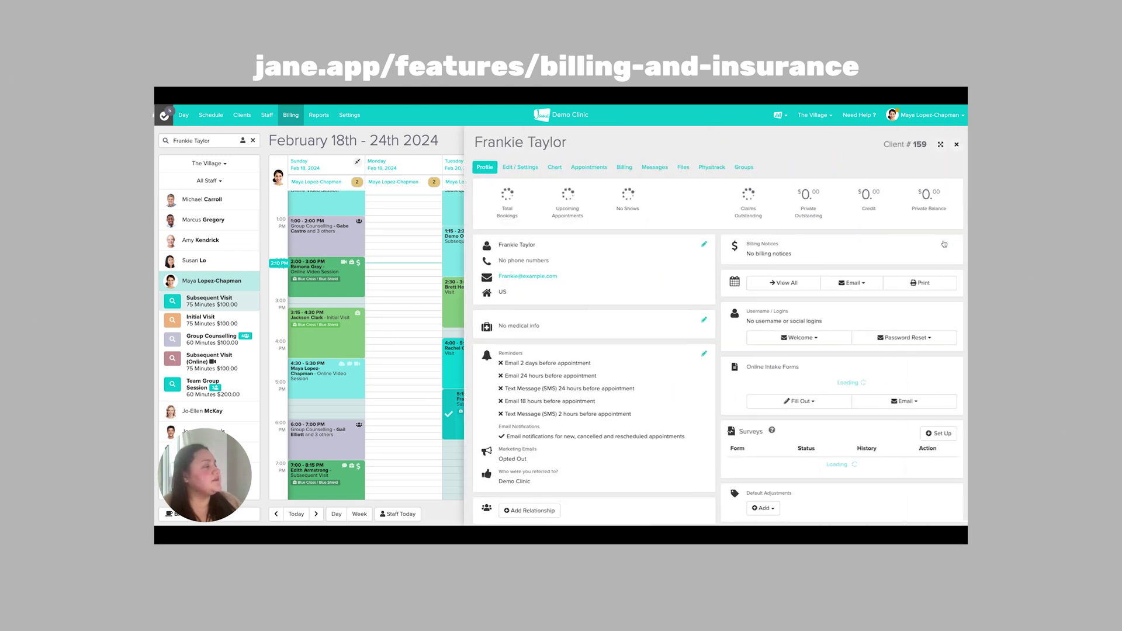
left_click(550, 168)
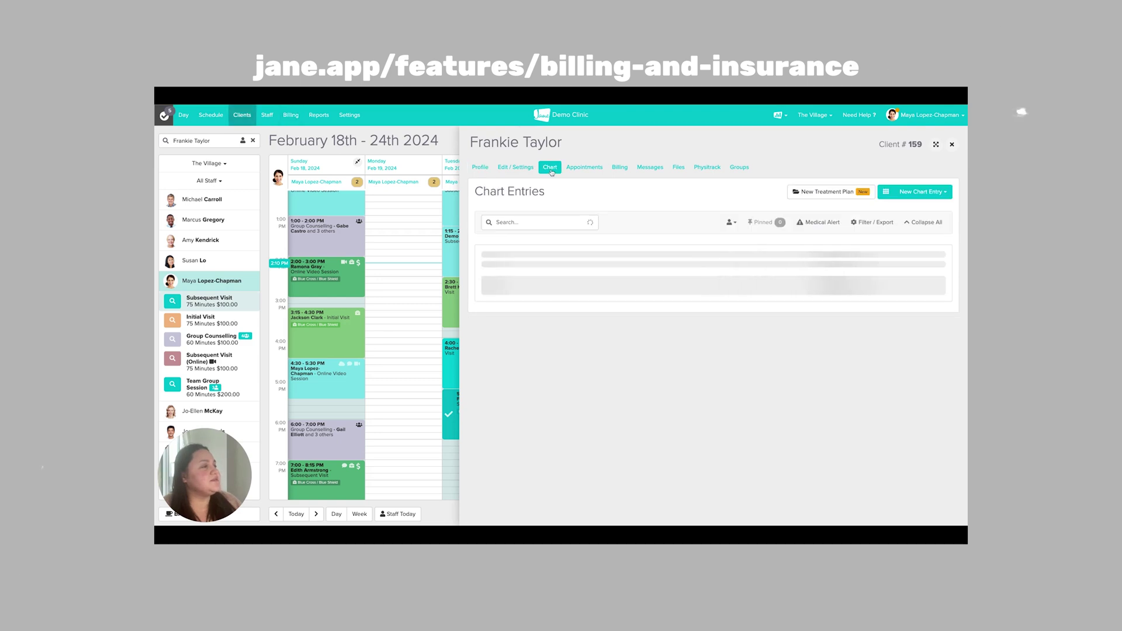
left_click(924, 196)
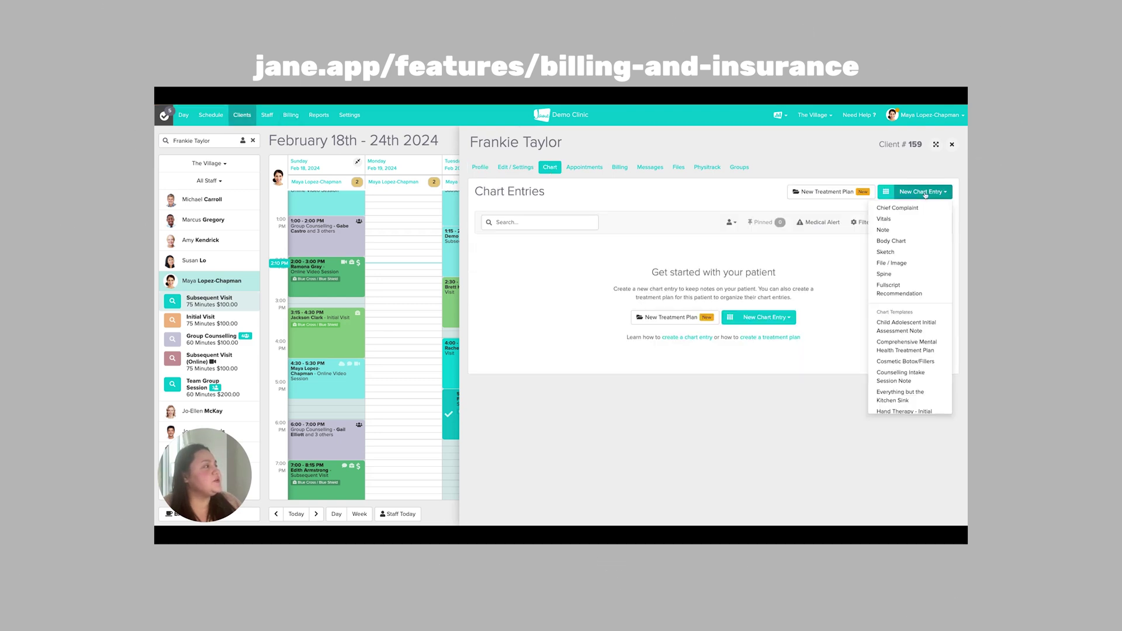
left_click(912, 346)
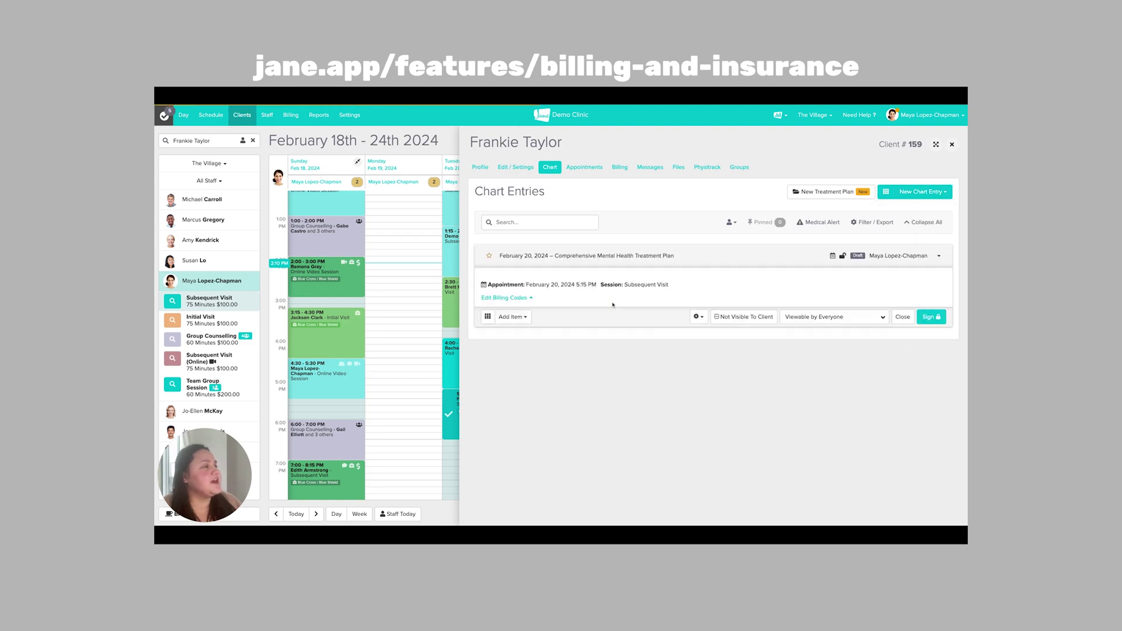
Step: Tag 90791 and F33.1 major depressive disorder in the Presenting Problem field
left_click(518, 265)
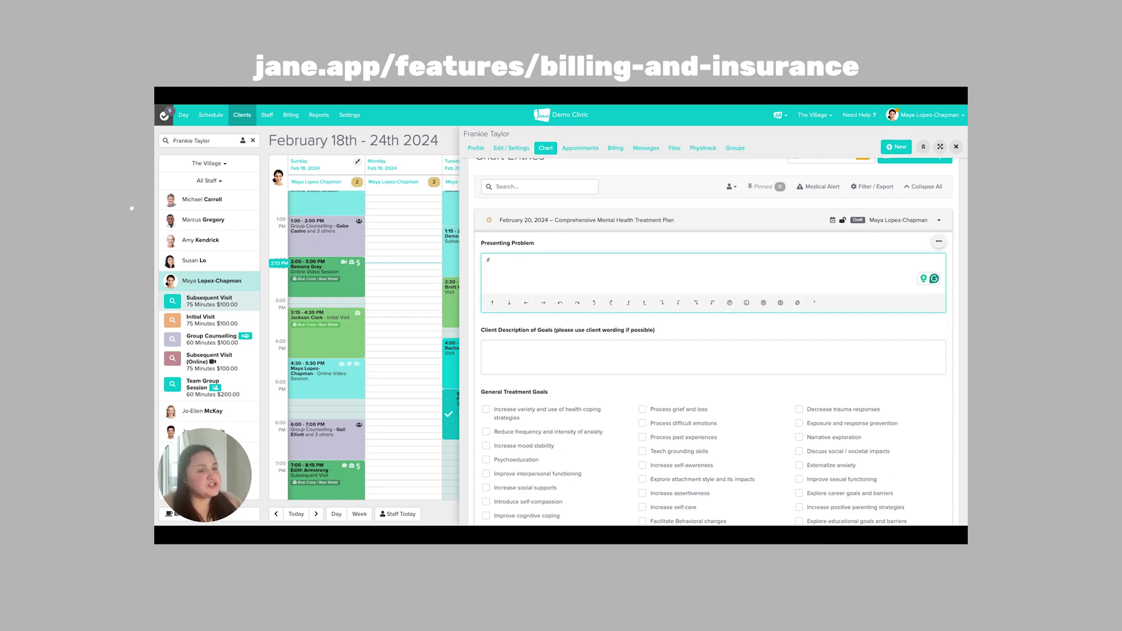
type("90")
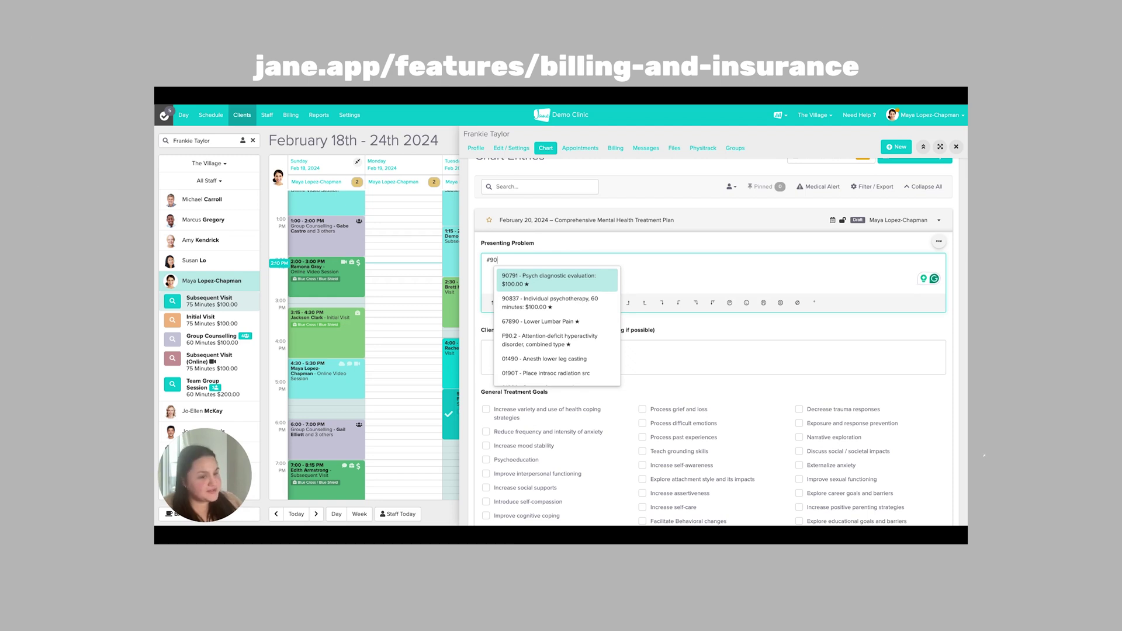
left_click(514, 278)
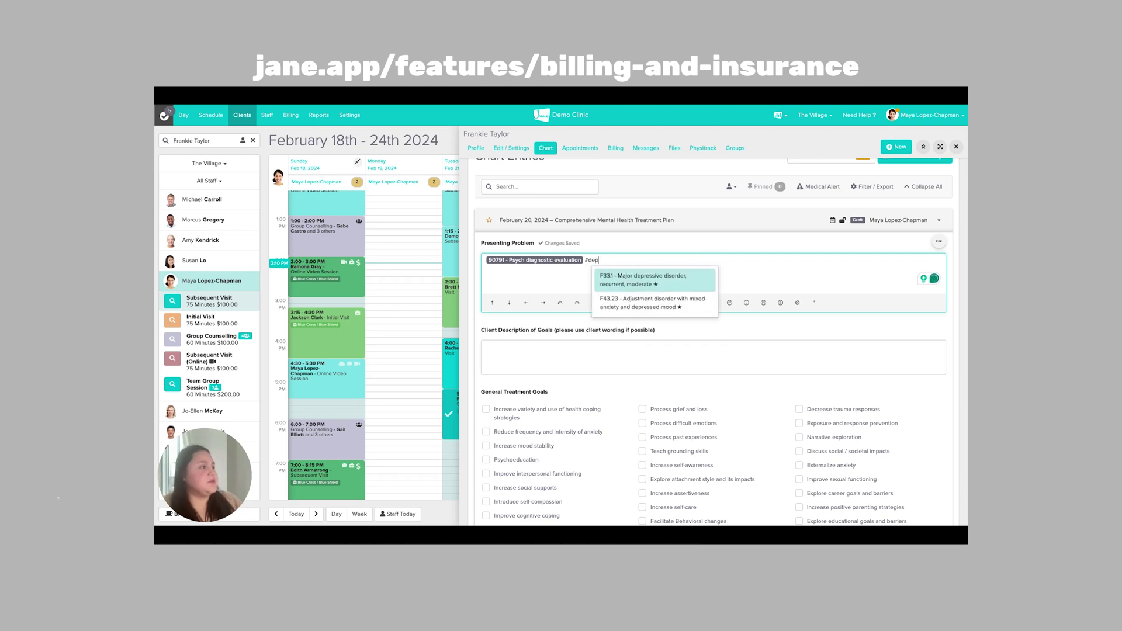
left_click(615, 288)
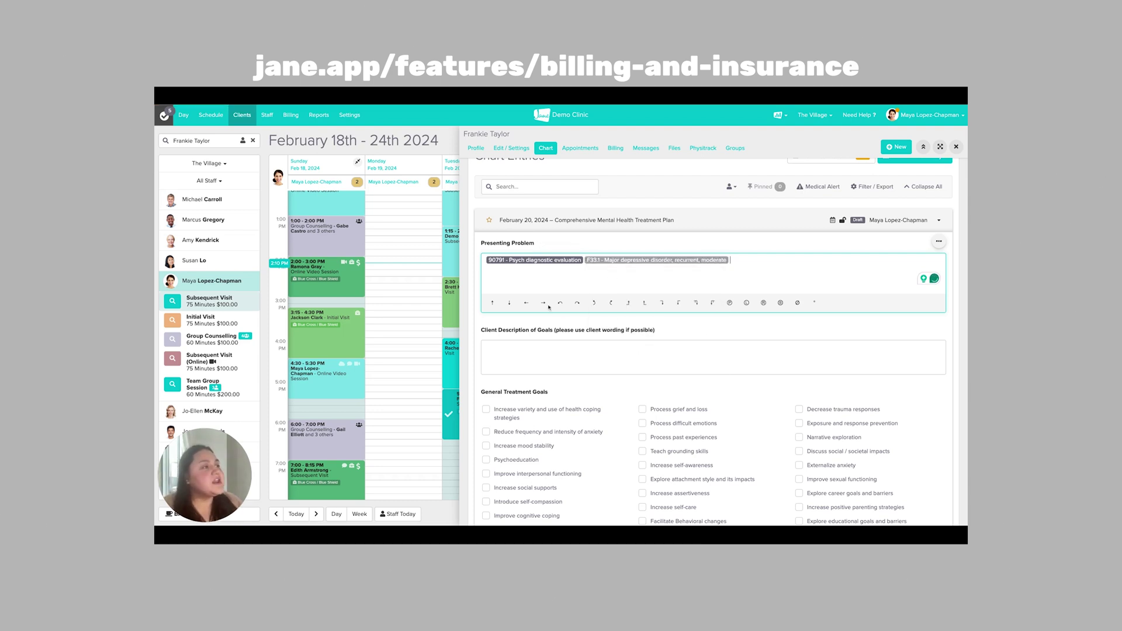
Step: Update the appointment's insurance billing with both charted codes, 90791 and F33.1
scroll(495, 281, "down", 2)
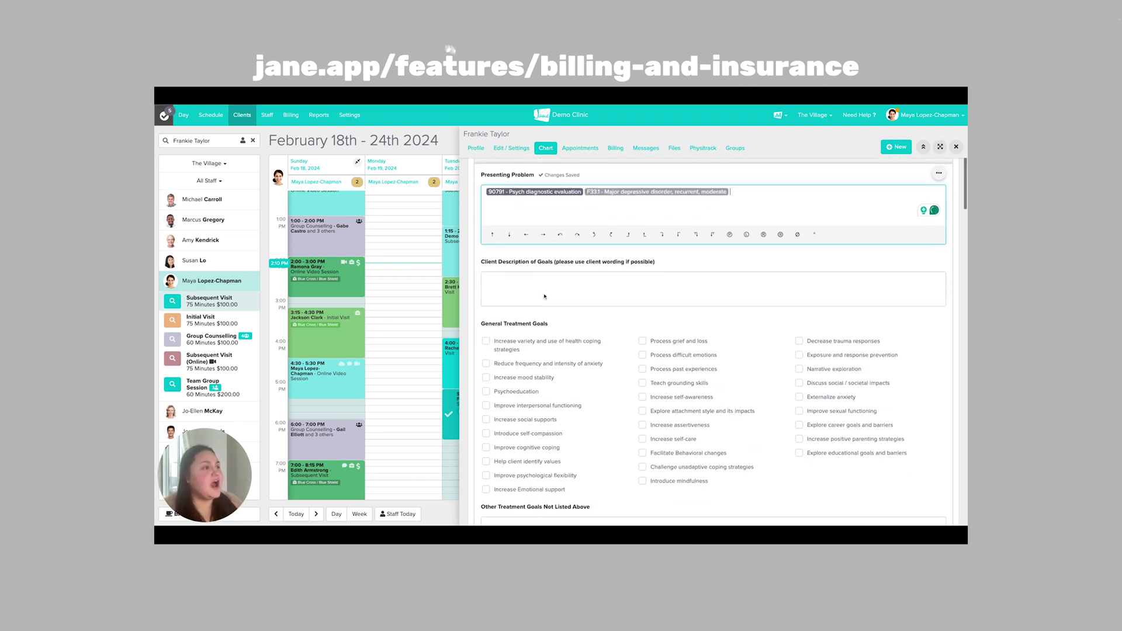
scroll(607, 334, "down", 7)
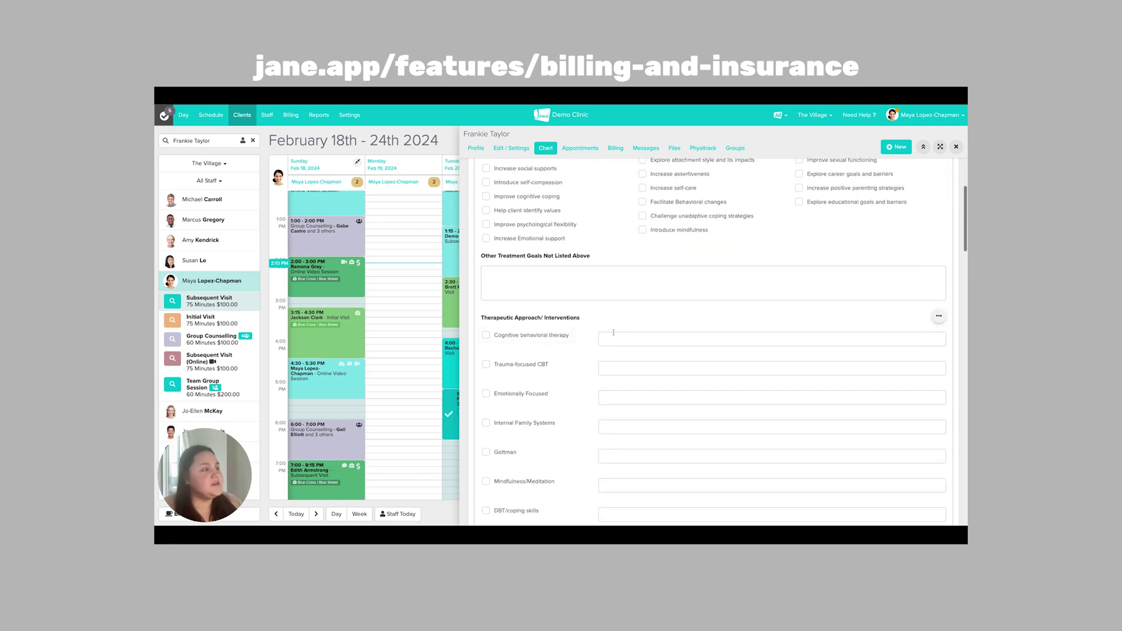
scroll(608, 334, "down", 15)
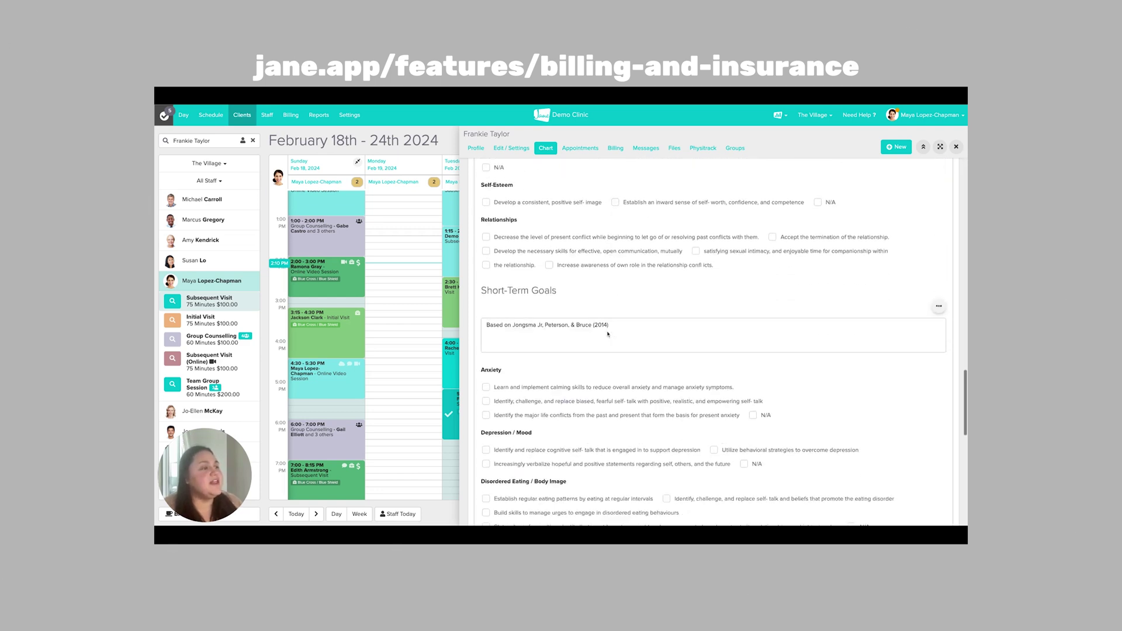
scroll(710, 341, "down", 4)
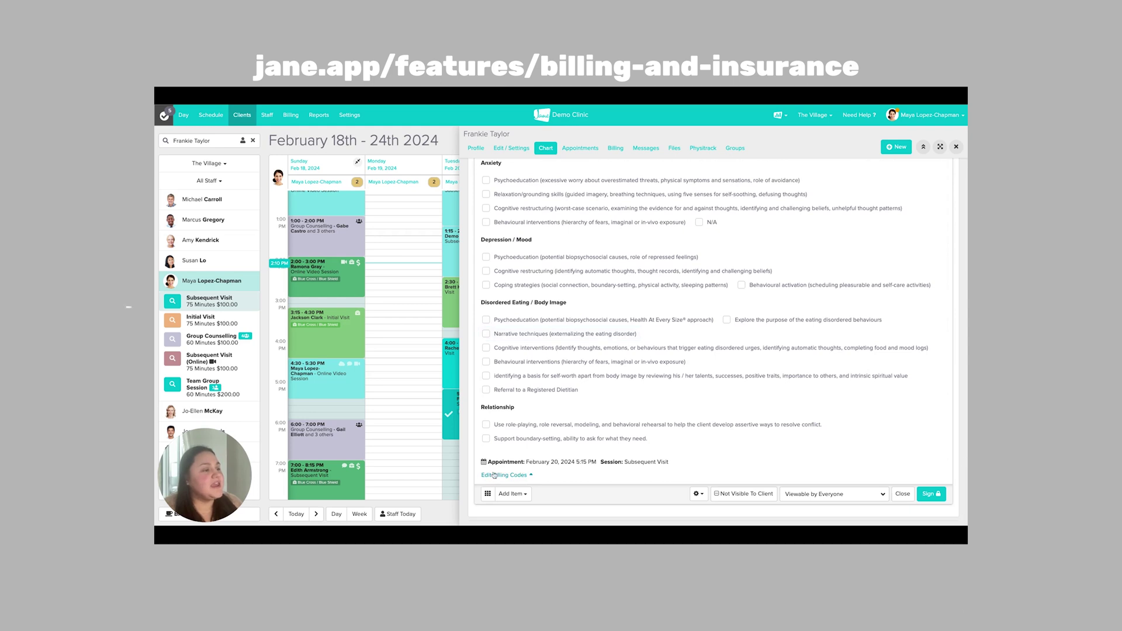
scroll(536, 429, "down", 3)
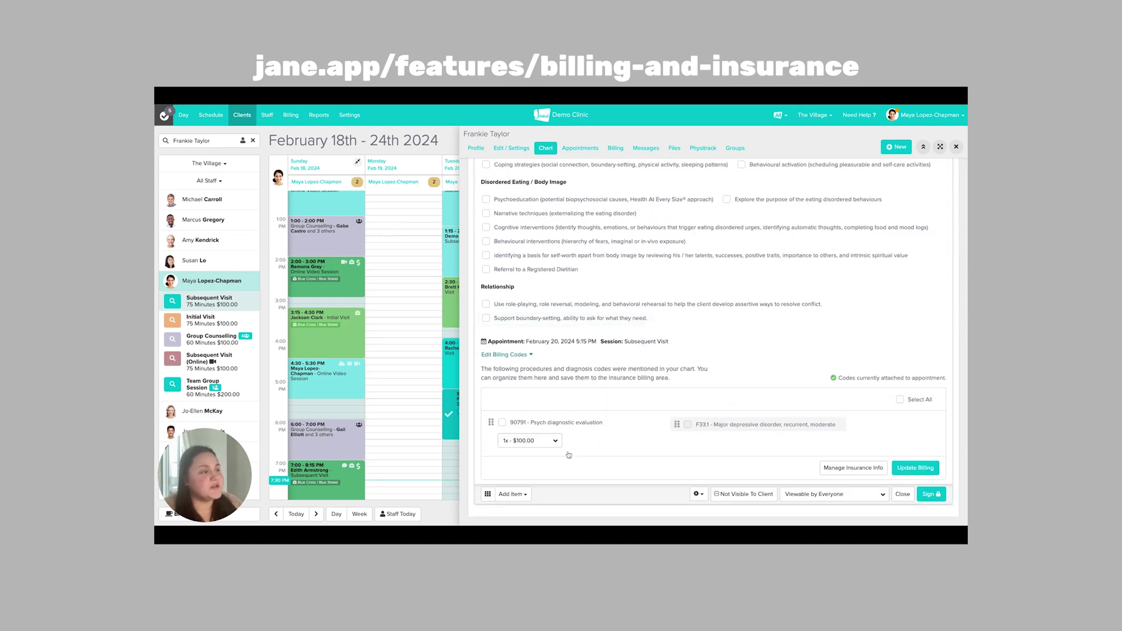
left_click(899, 400)
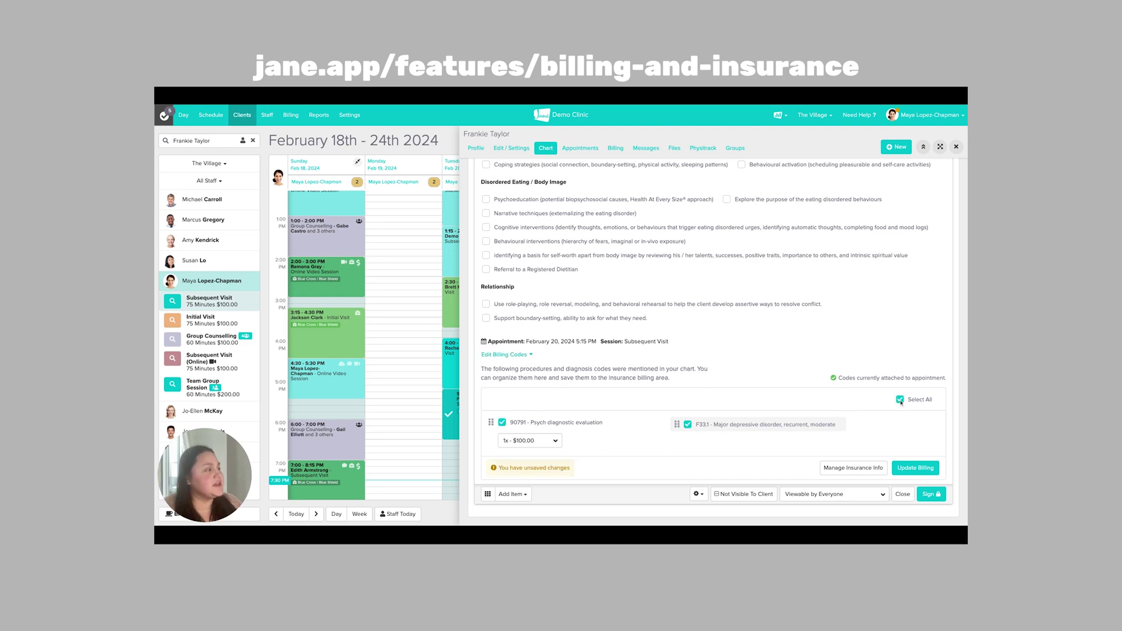
left_click(916, 470)
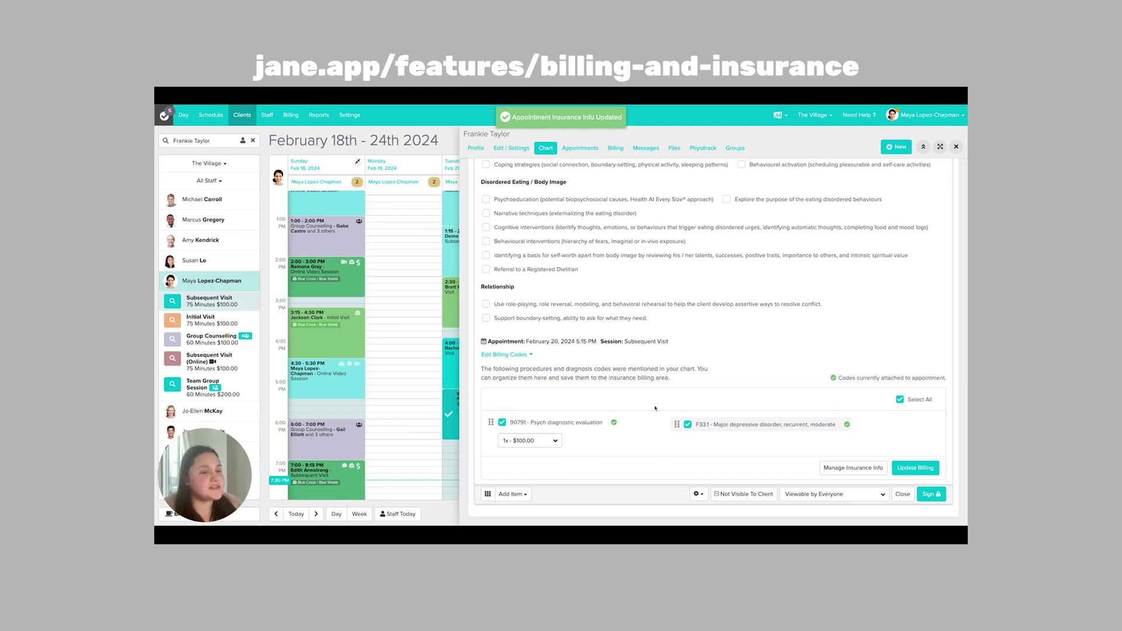
left_click(927, 494)
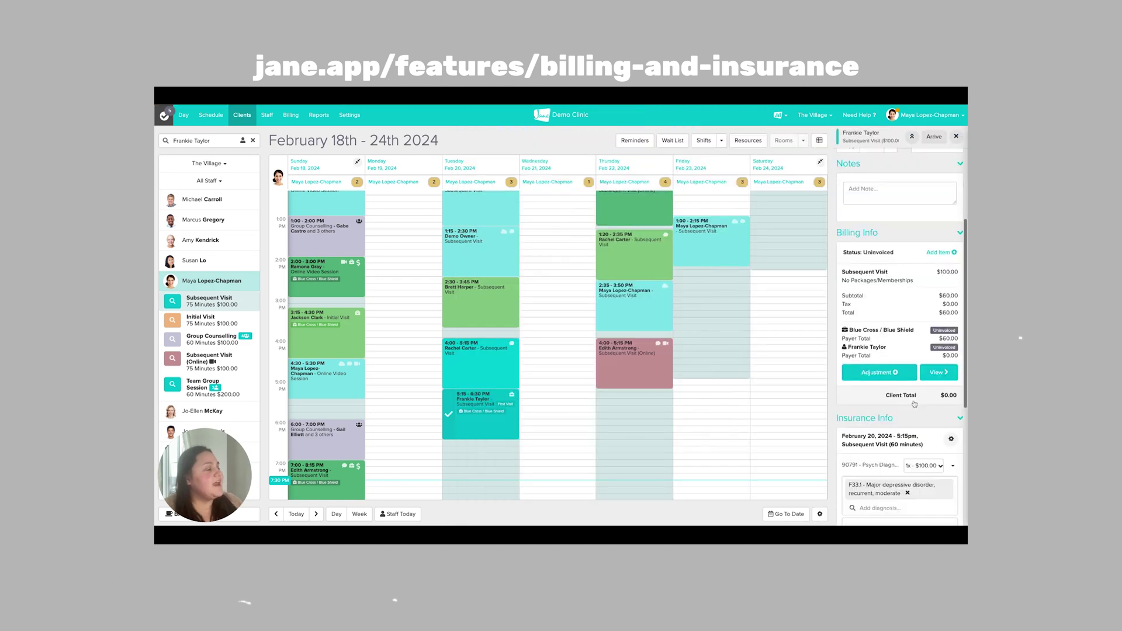
Step: Enter a $20 copay for 90791 on the Blue Cross policy and mark the client Arrived
scroll(936, 267, "down", 5)
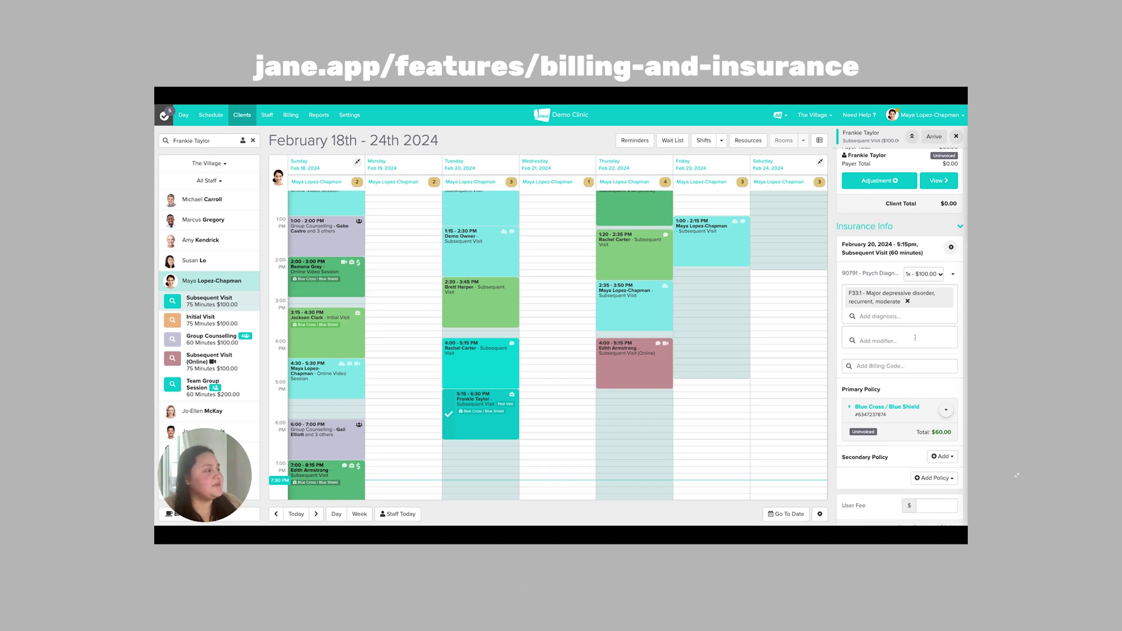
left_click(851, 407)
scroll(859, 415, "down", 1)
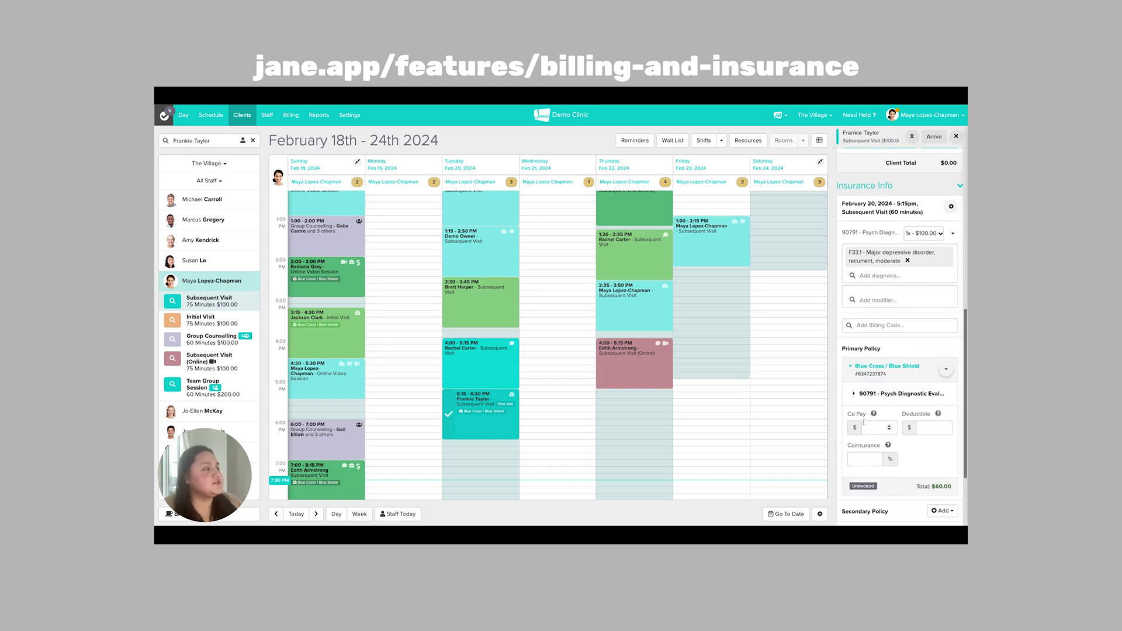
left_click(870, 427)
type("20")
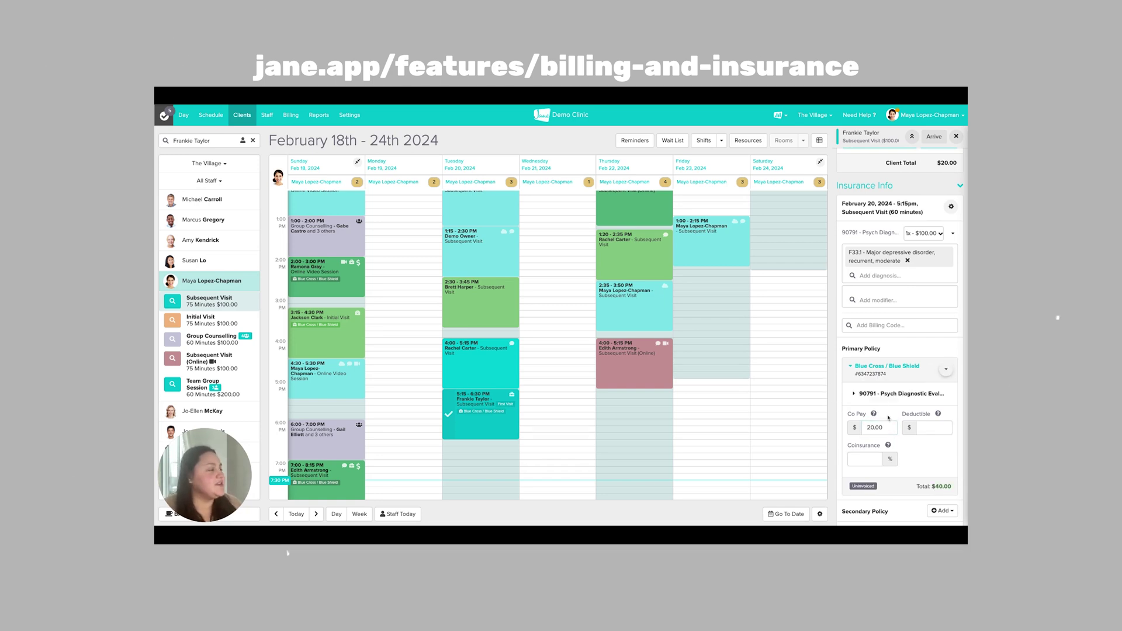
scroll(888, 418, "up", 5)
left_click(856, 170)
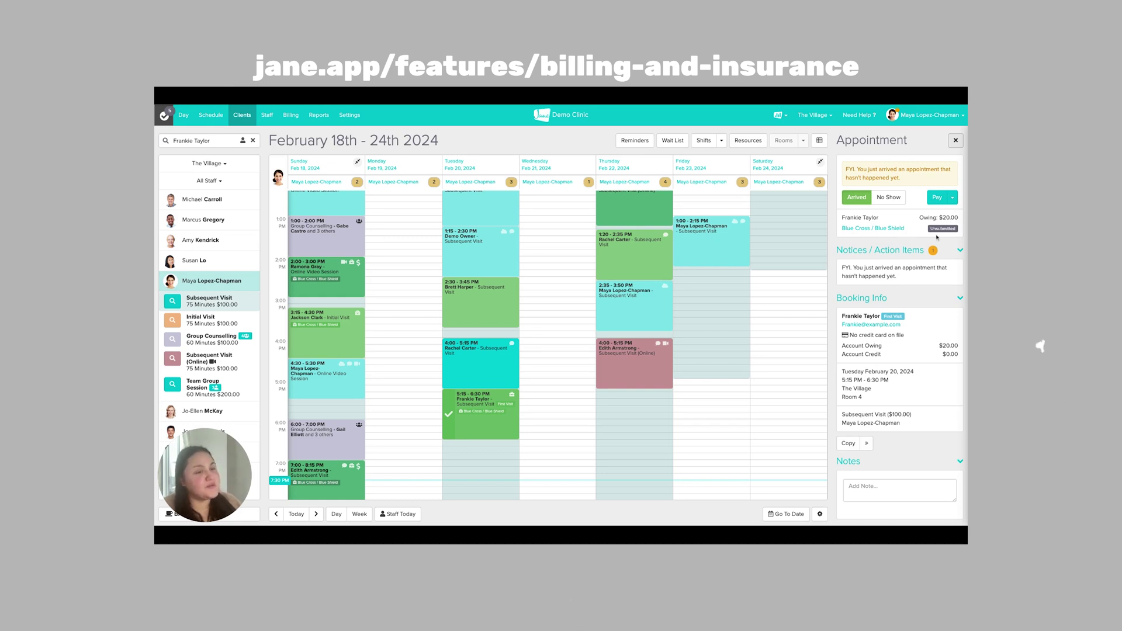
Step: Charge the $20 copay through the Jane Payments Terminal (Demo)
left_click(937, 199)
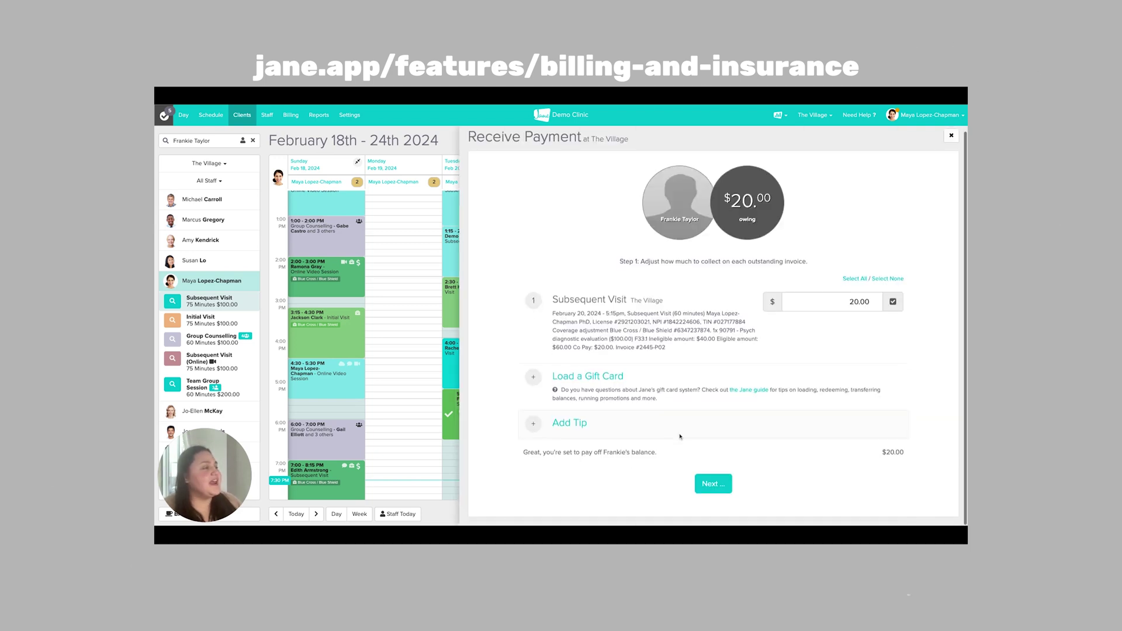
left_click(714, 483)
left_click(603, 293)
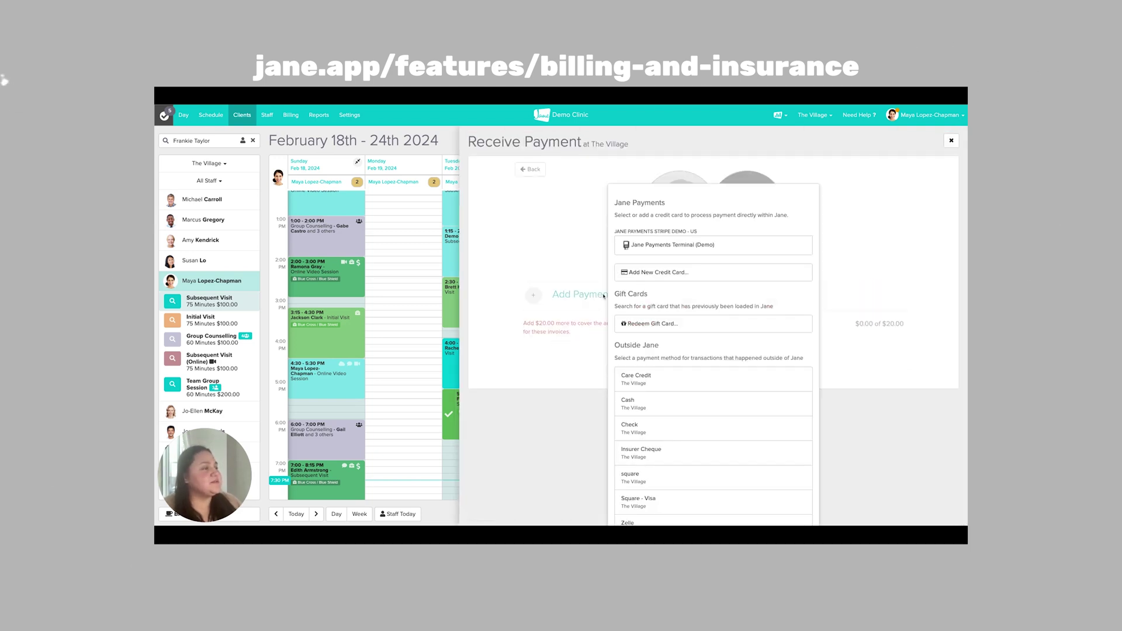
left_click(644, 250)
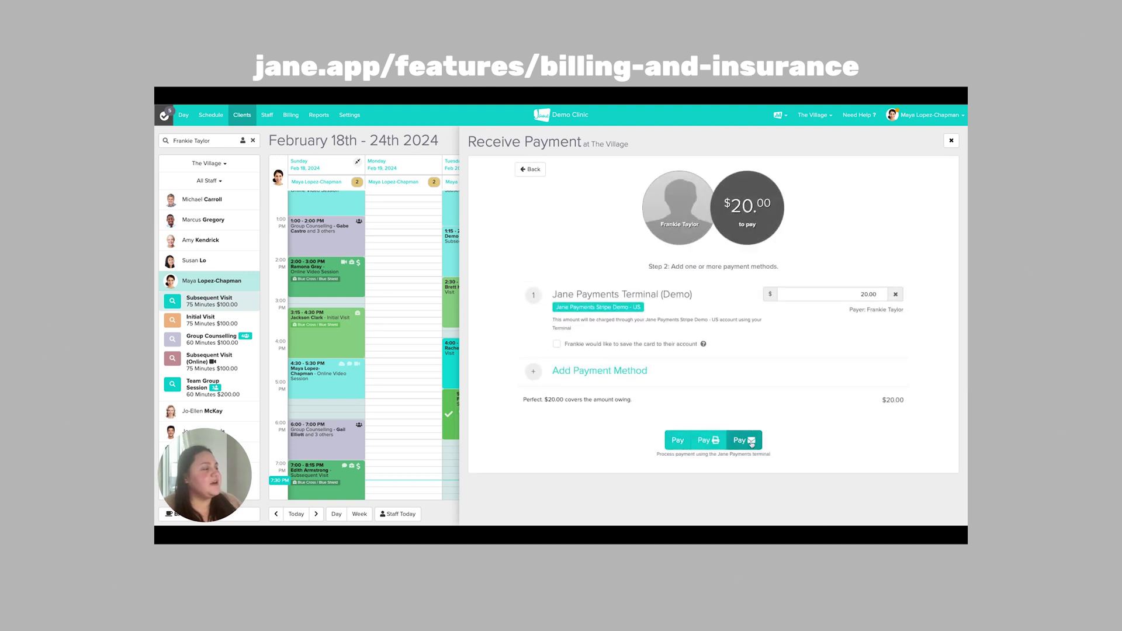
left_click(744, 441)
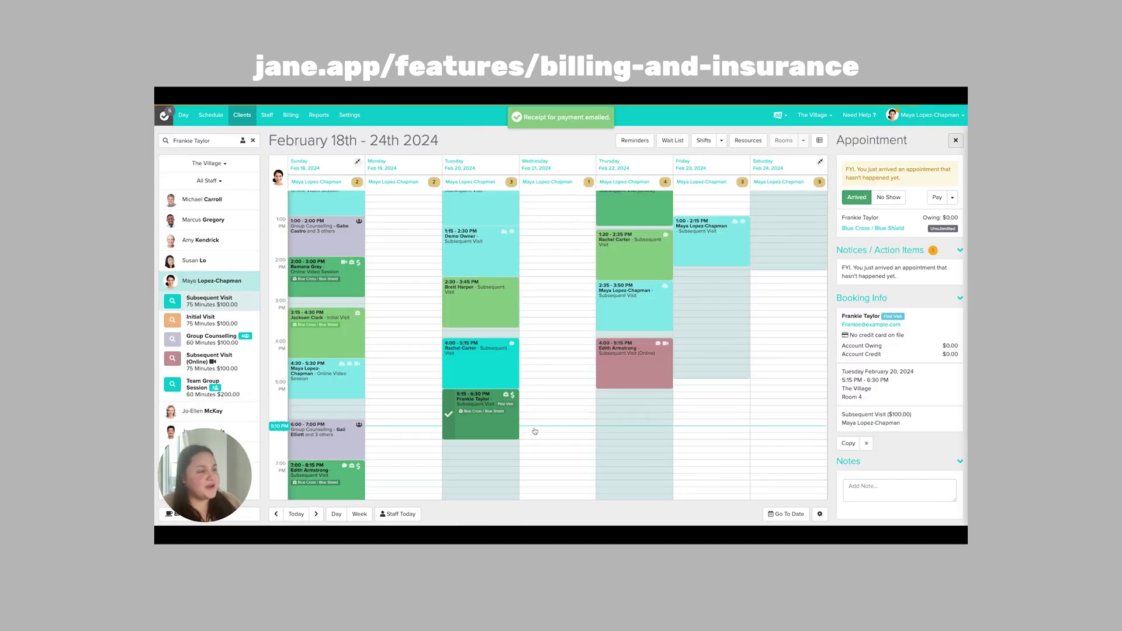